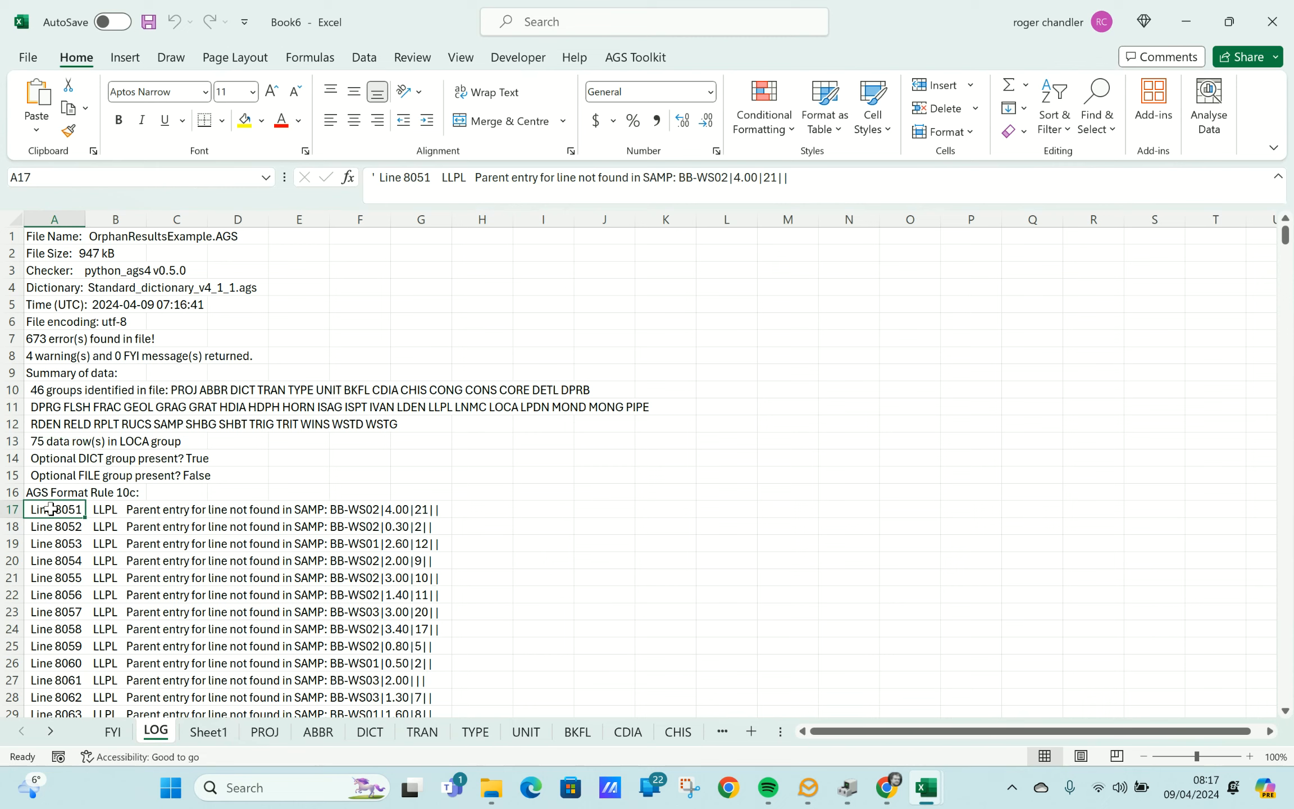
# Review the Rule 10c missing-parent errors in the log and open the AGS Toolkit's Fix tool for orphaned samples
pyautogui.scroll(-20, 85, 521)
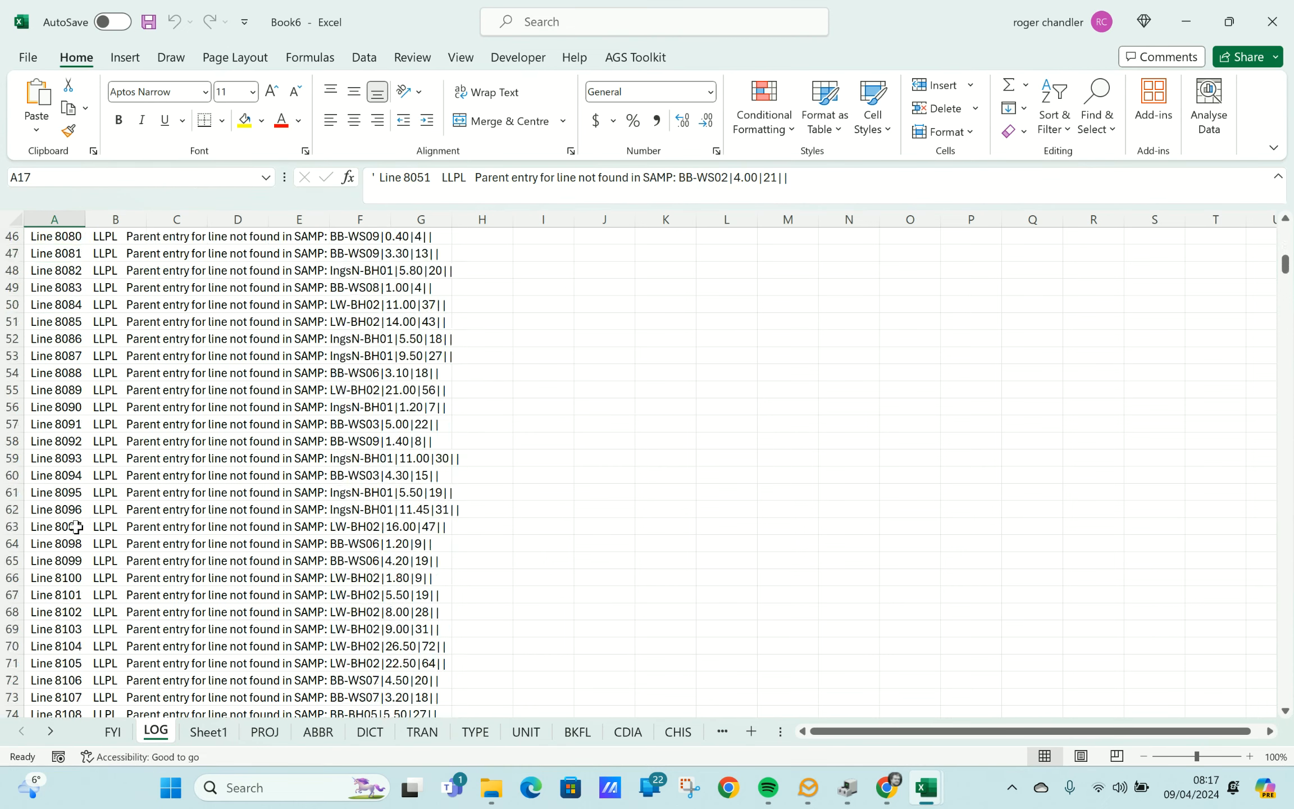
pyautogui.scroll(20, 73, 525)
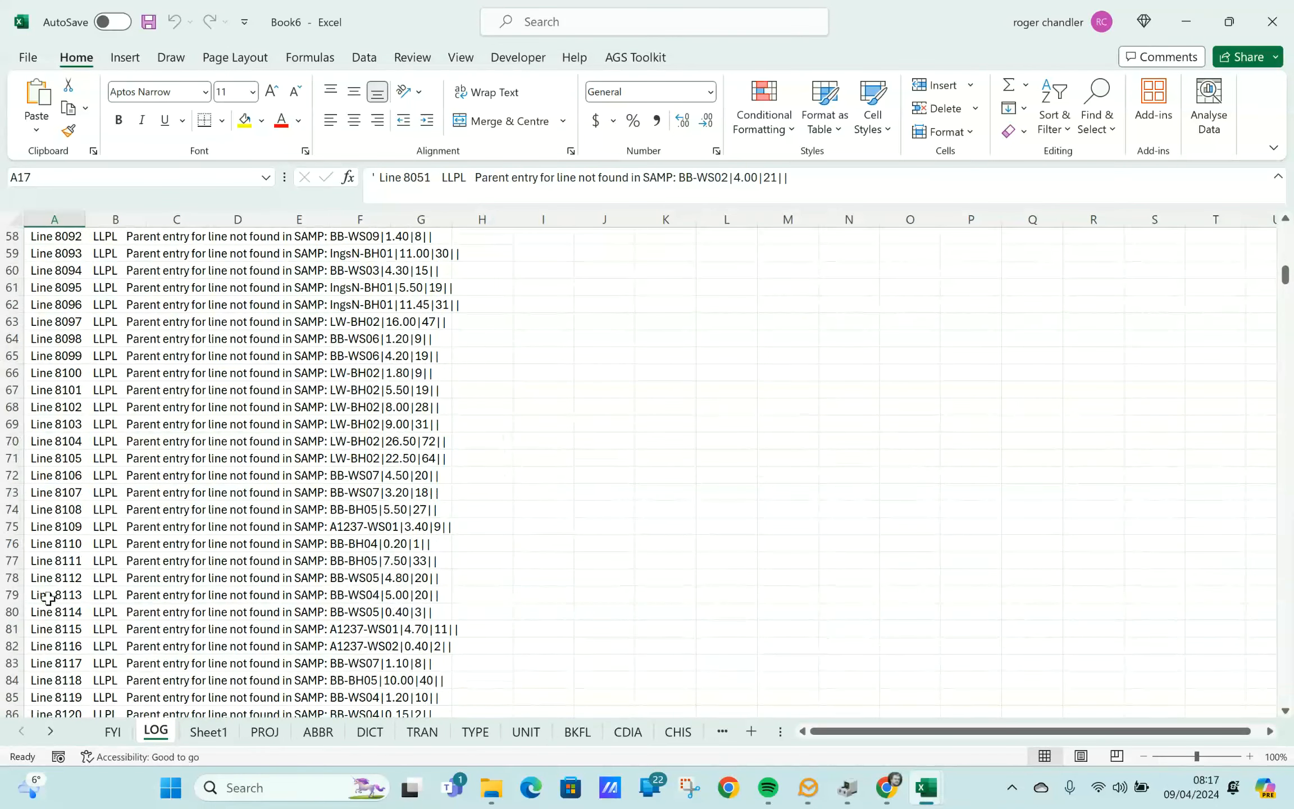
pyautogui.scroll(8, 19, 593)
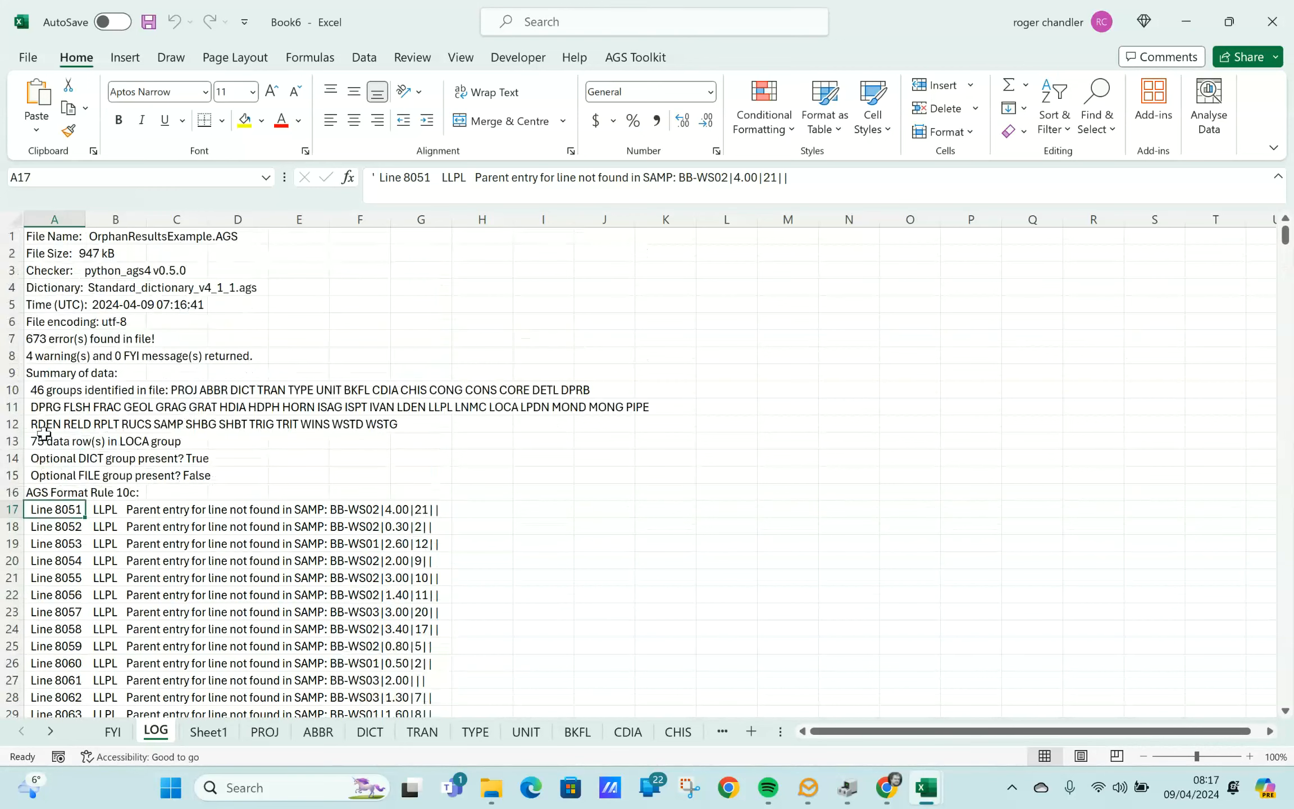
pyautogui.click(636, 58)
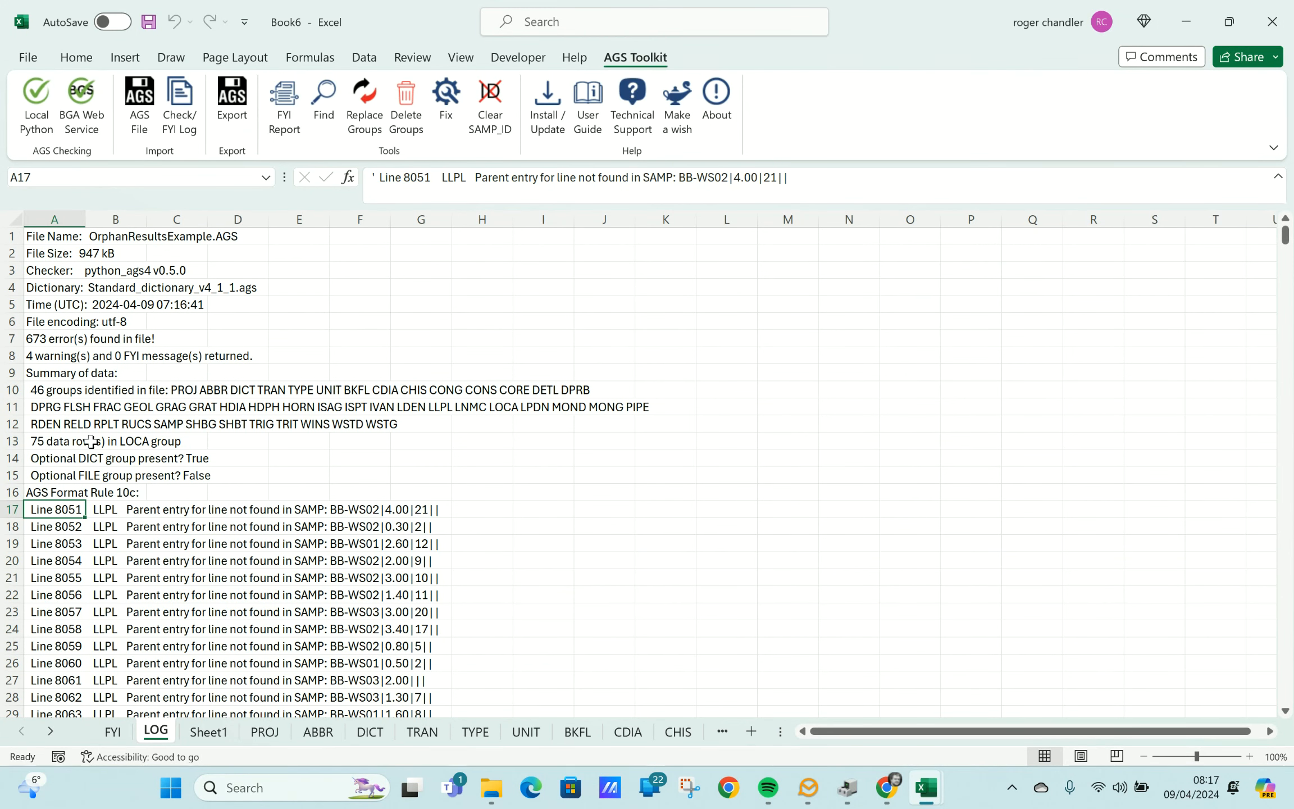
pyautogui.click(450, 96)
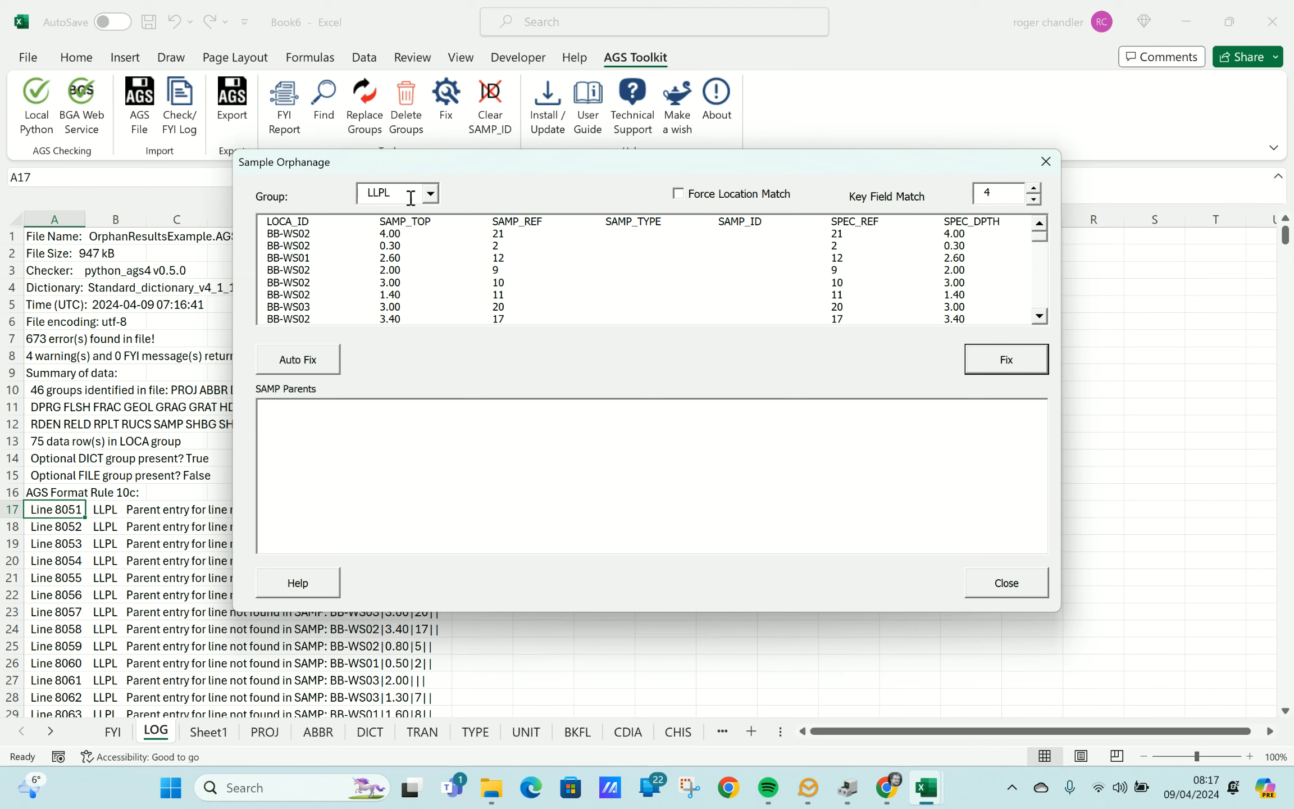
# View the orphaned records of the LNMC group, and return to those of the LLPL group
pyautogui.click(431, 194)
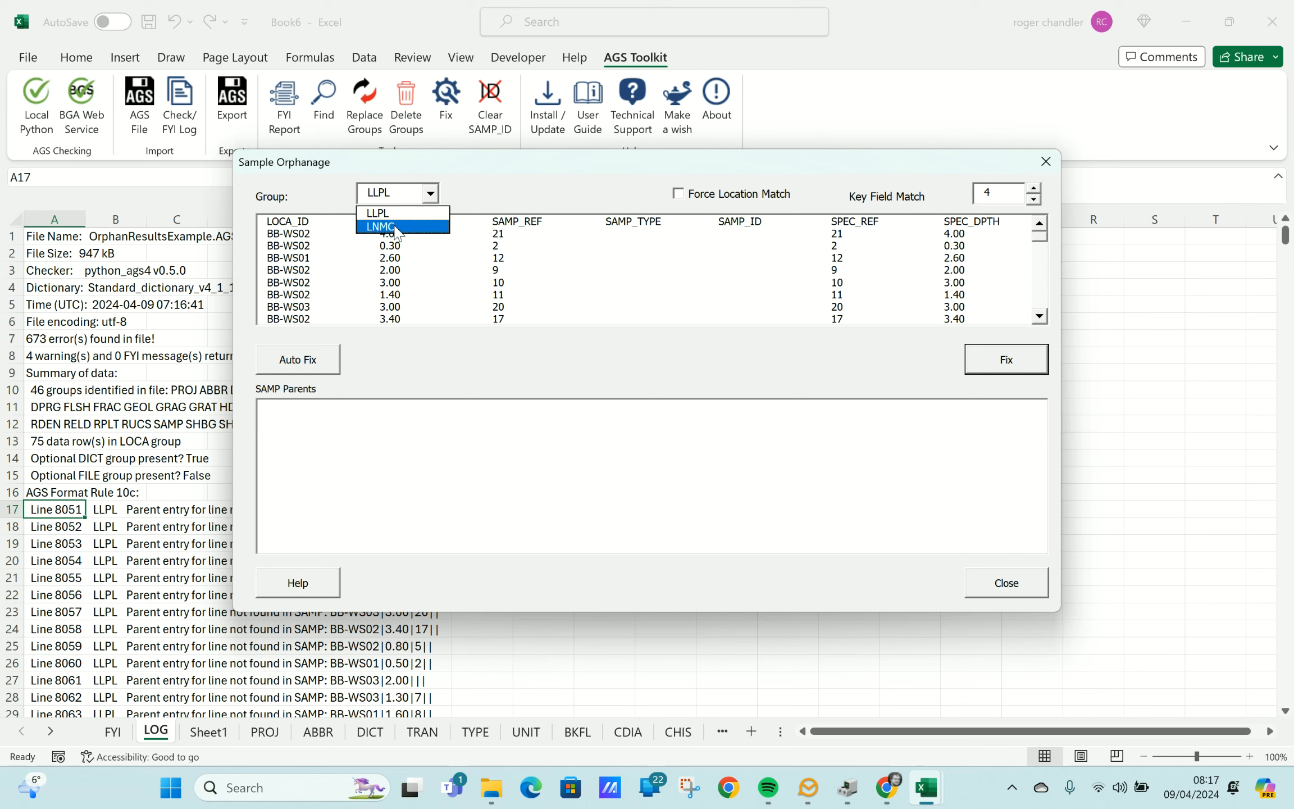
pyautogui.click(395, 228)
pyautogui.click(431, 193)
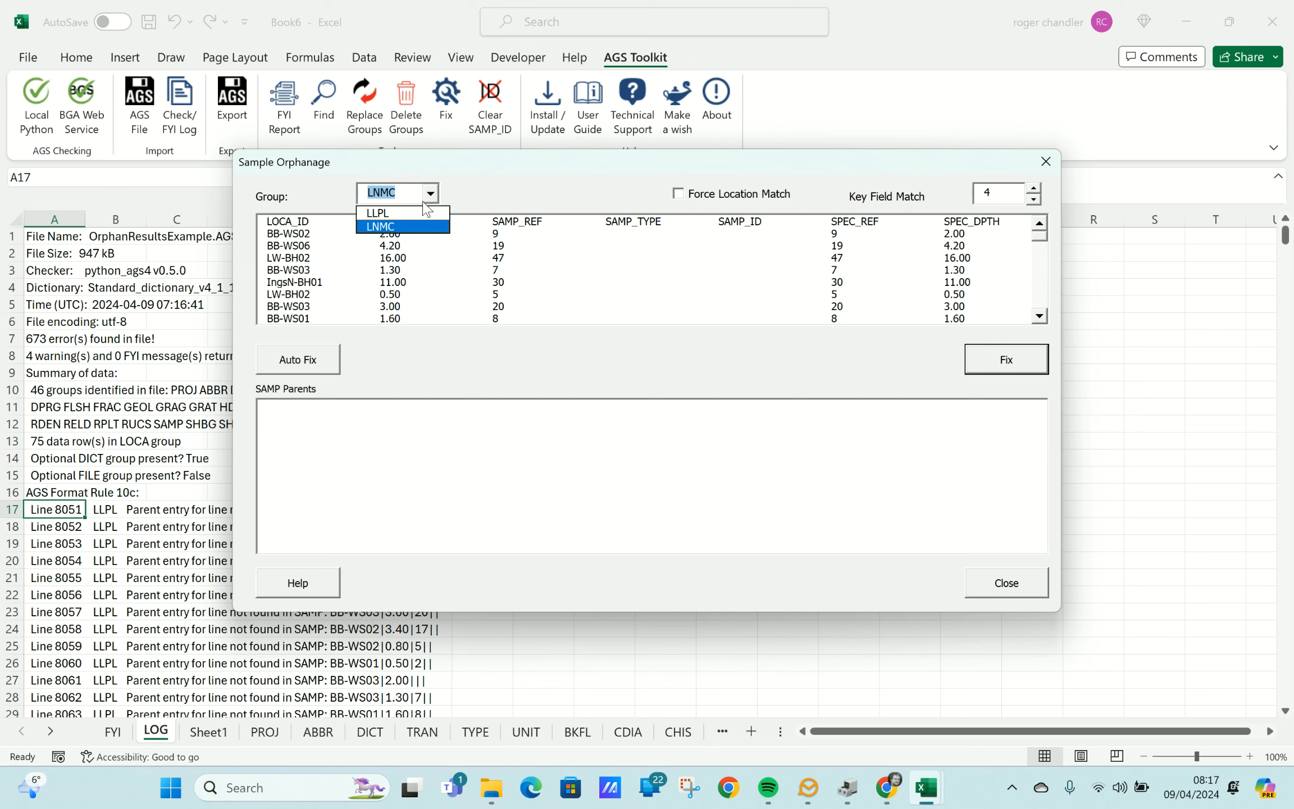
pyautogui.click(407, 210)
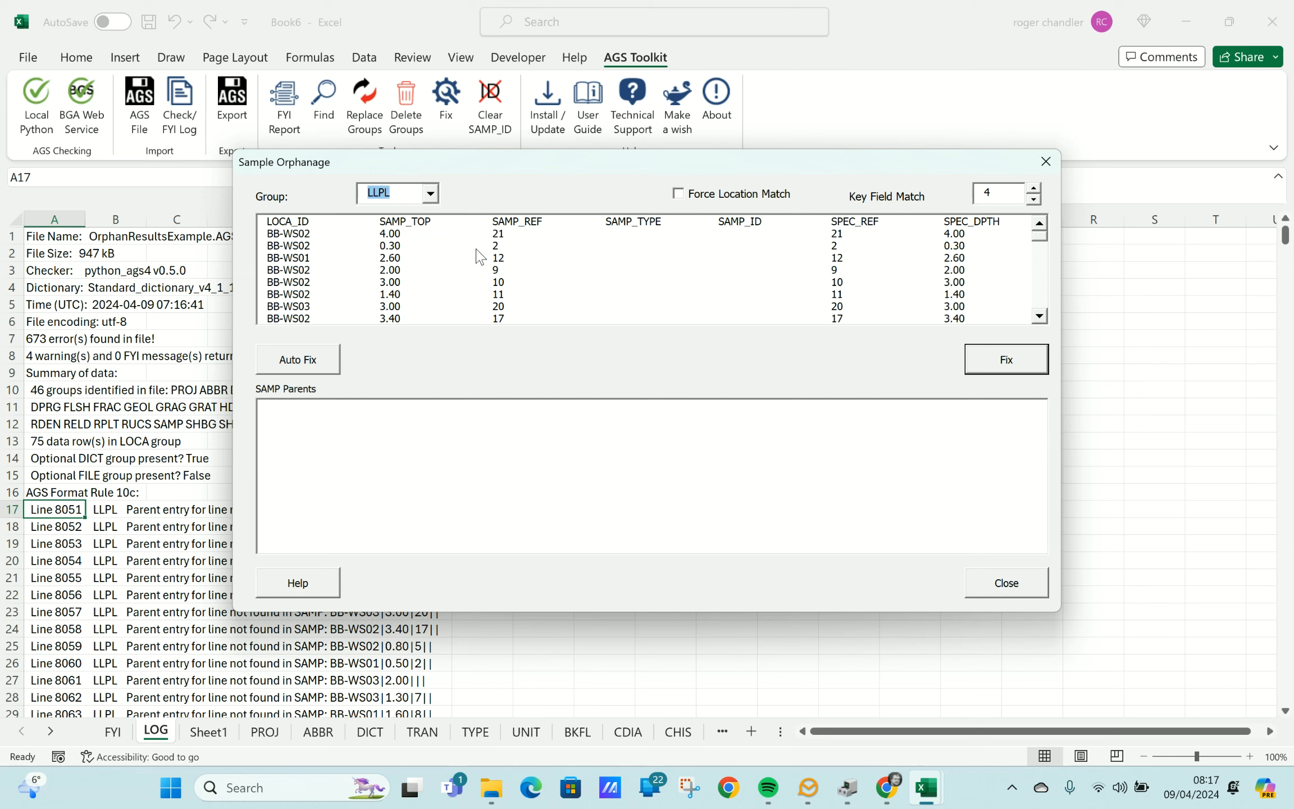
# Inspect the candidate SAMP parents of the BB-WS02 orphan at 4.00 while lowering the key field match stepwise to 0
pyautogui.click(288, 235)
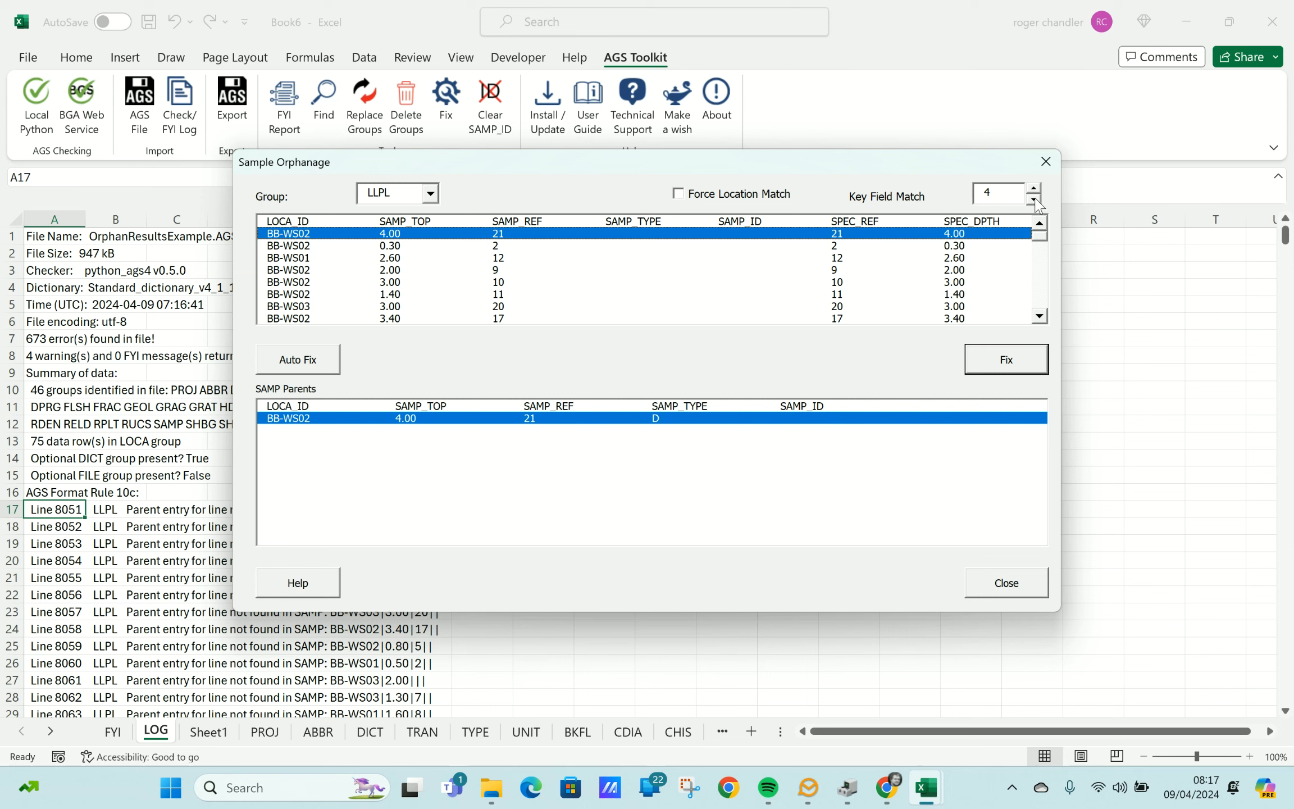
pyautogui.doubleClick(1035, 199)
pyautogui.click(1034, 199)
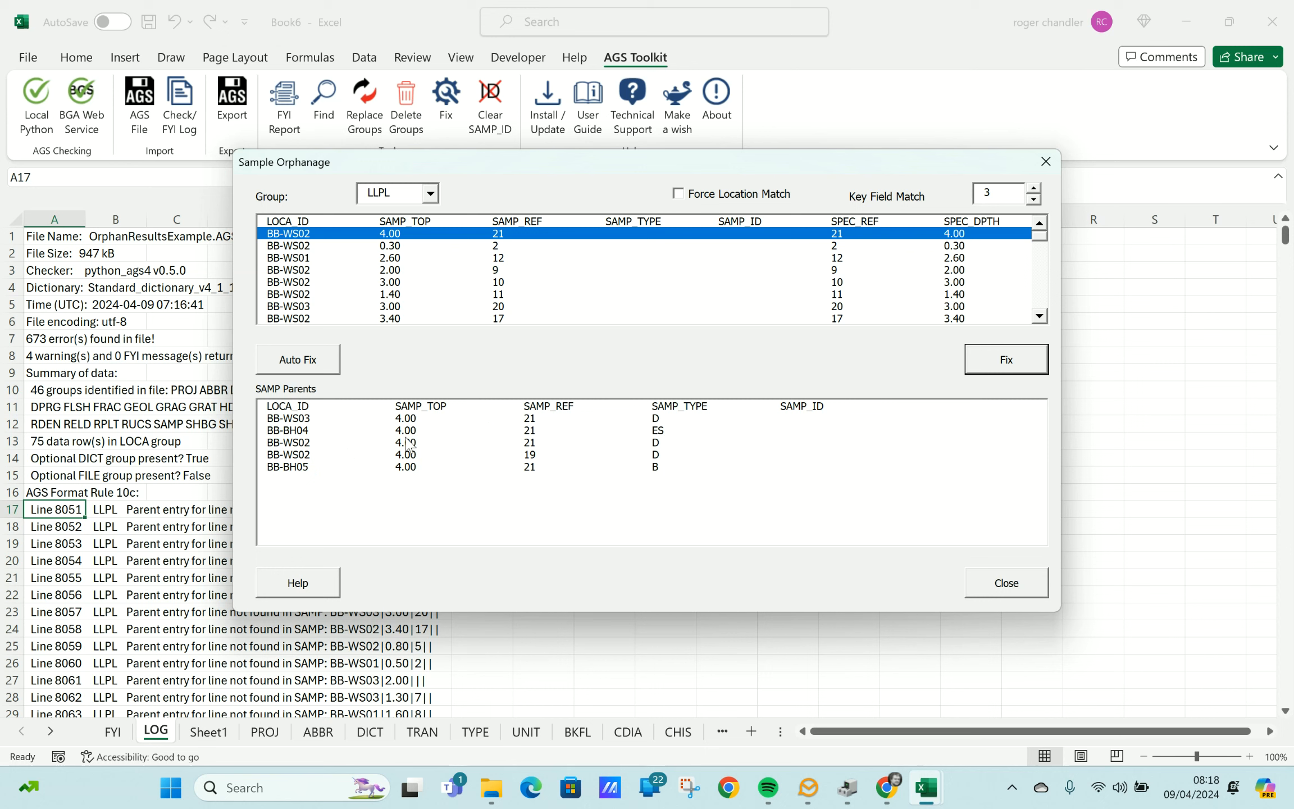
pyautogui.click(1033, 200)
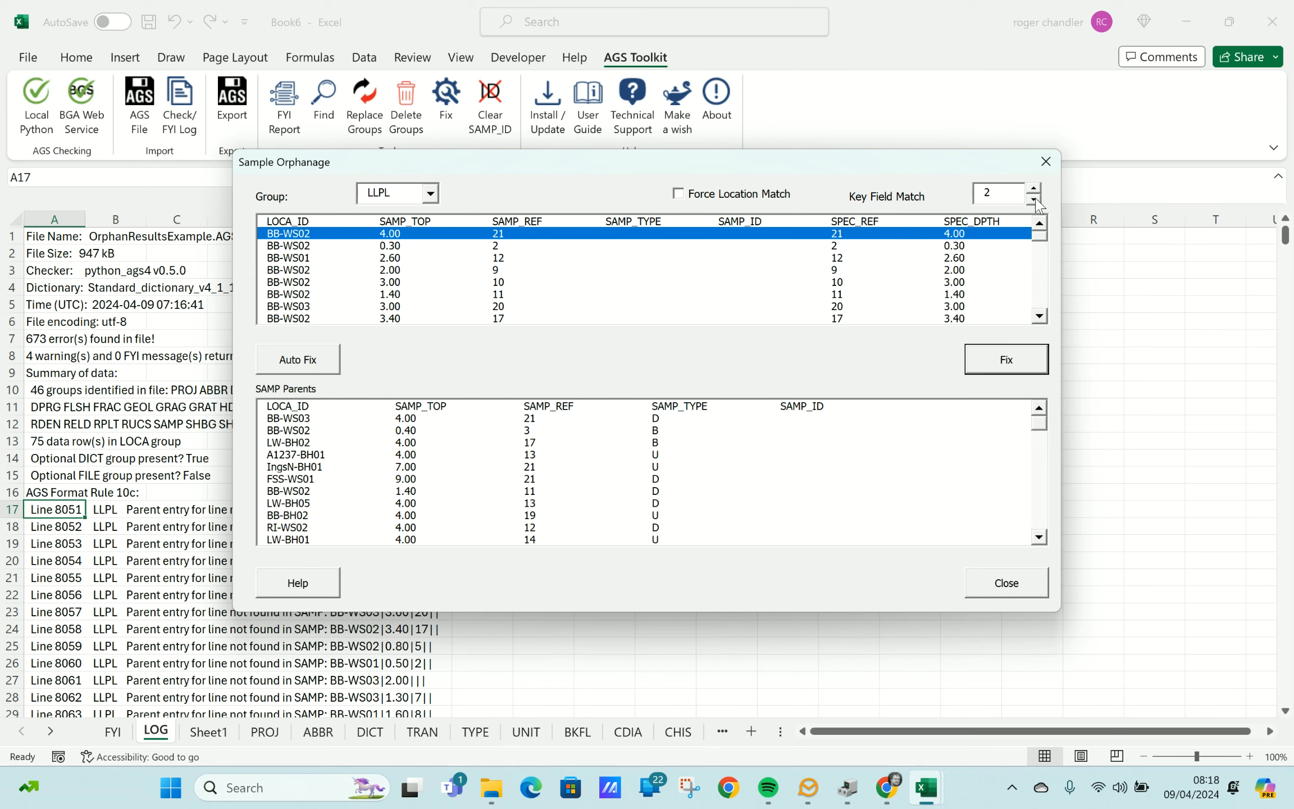
pyautogui.click(1034, 200)
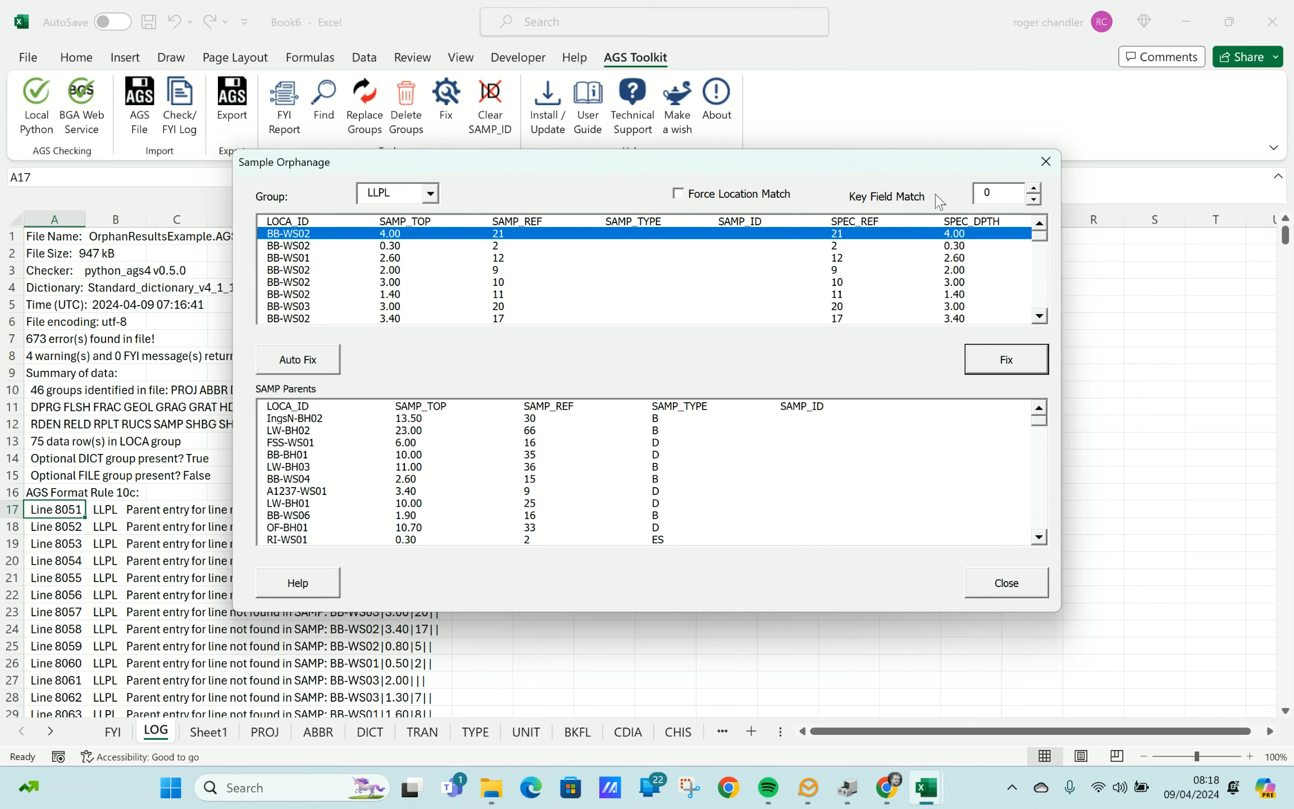
# Enable Force Location Match and set the key field match to 4 for the parent search
pyautogui.click(680, 195)
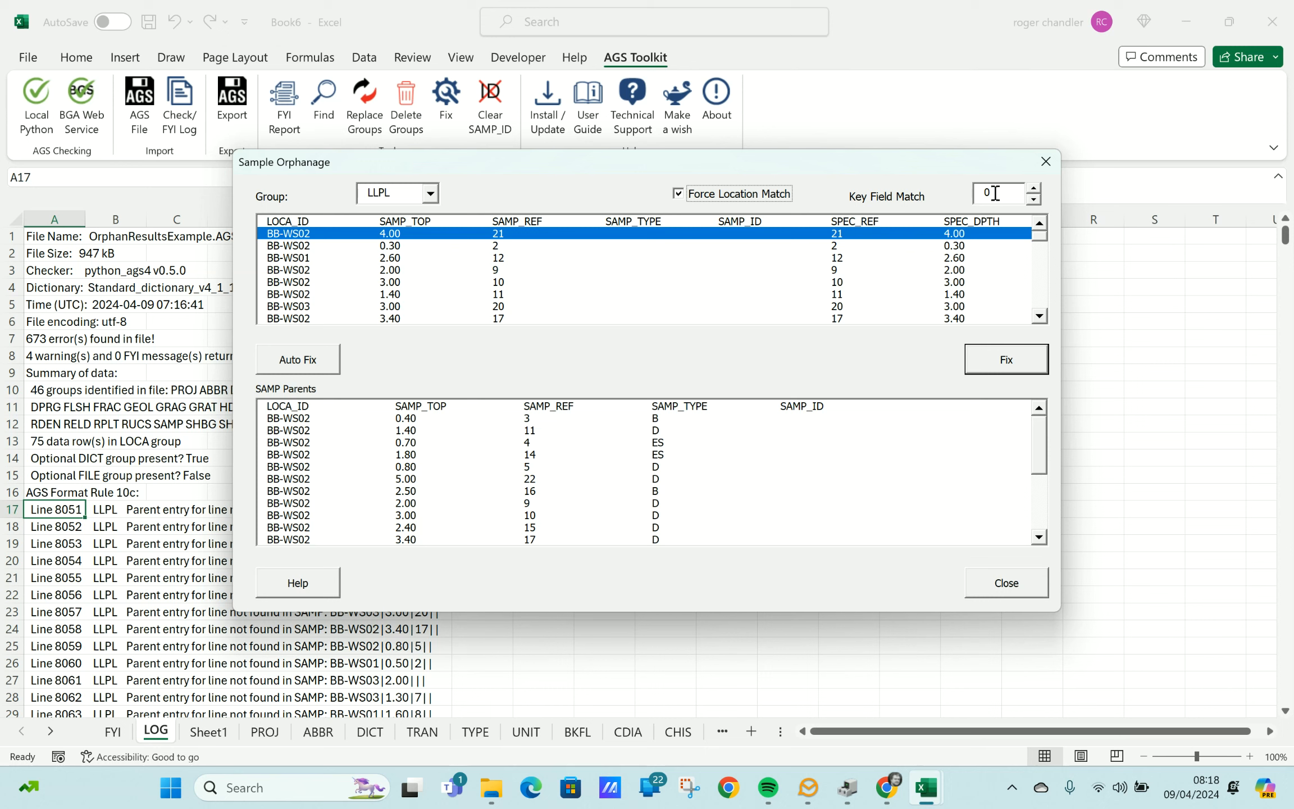
pyautogui.click(1034, 190)
pyautogui.click(1034, 189)
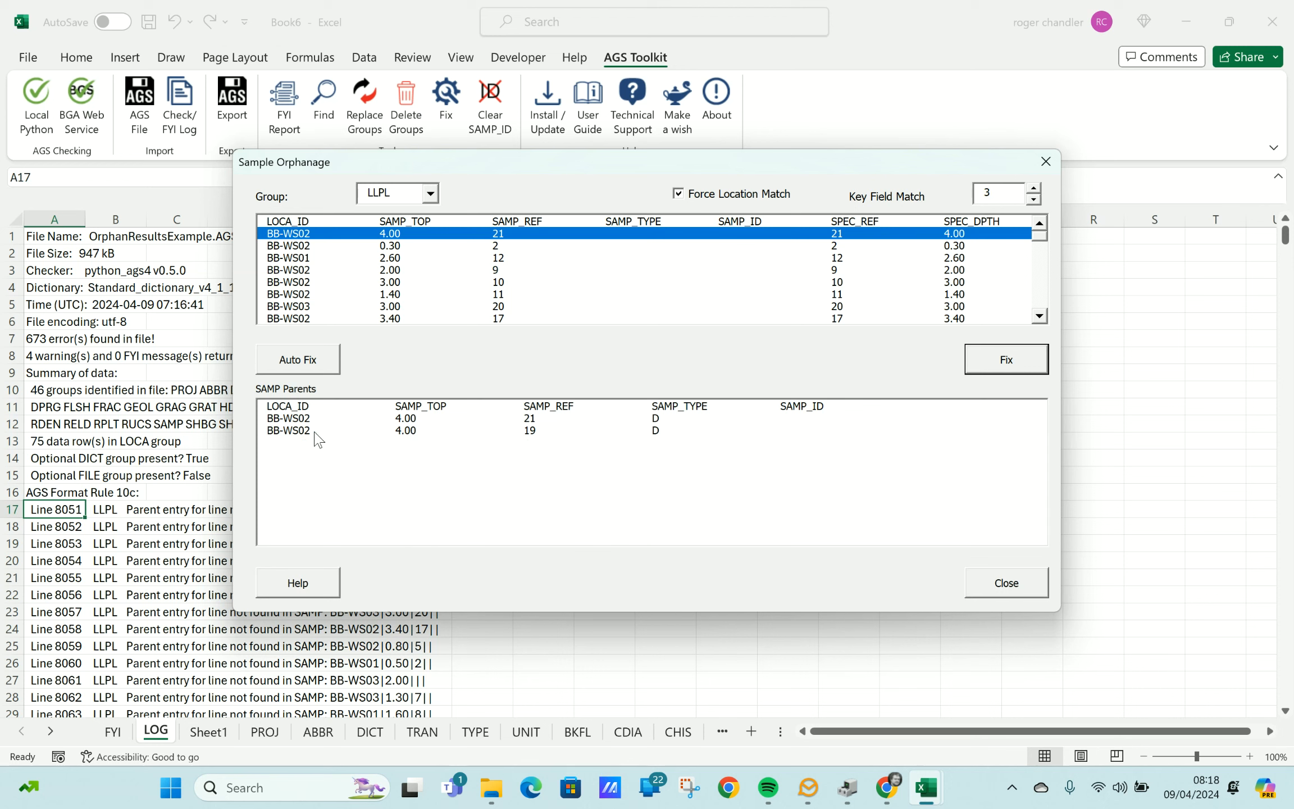
pyautogui.click(1035, 189)
# Check the candidate SAMP parents of the second to fifth orphaned records in the LLPL list
pyautogui.click(483, 246)
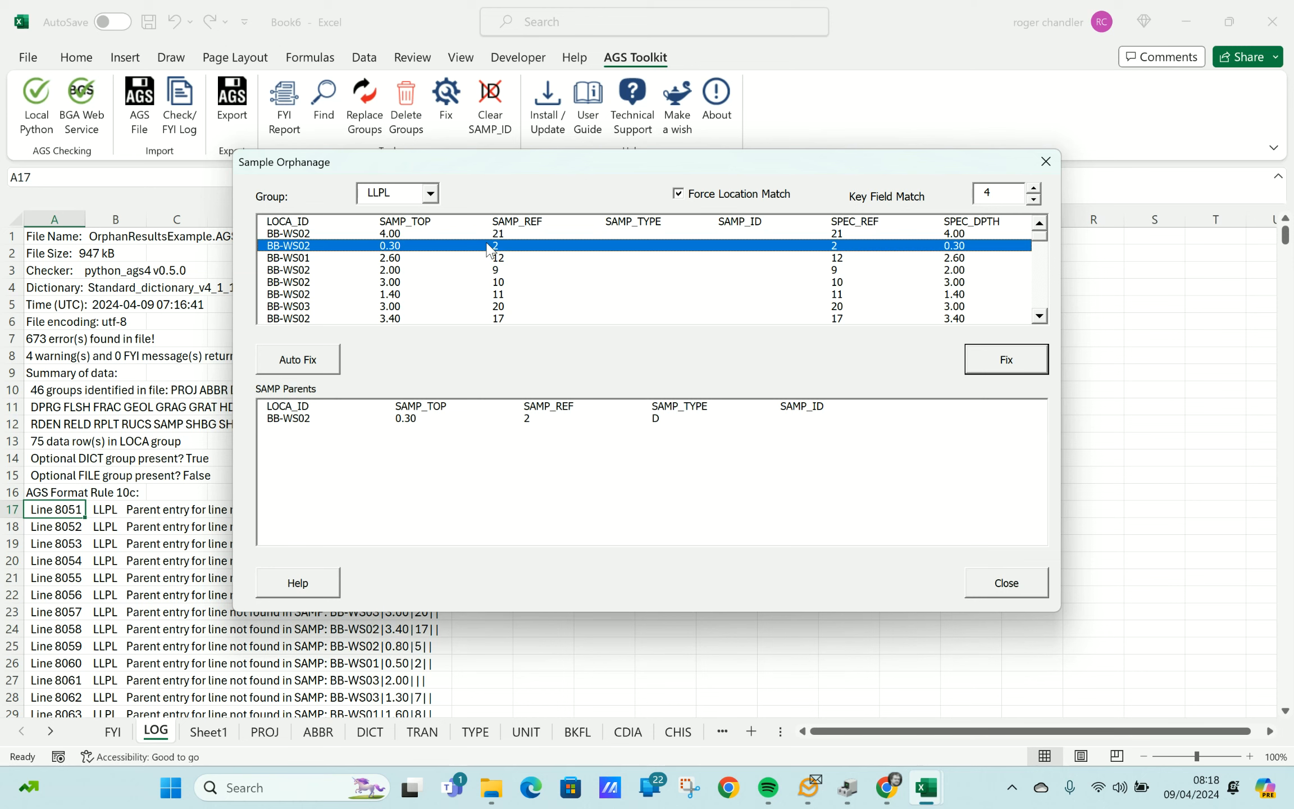
pyautogui.click(495, 258)
pyautogui.click(496, 271)
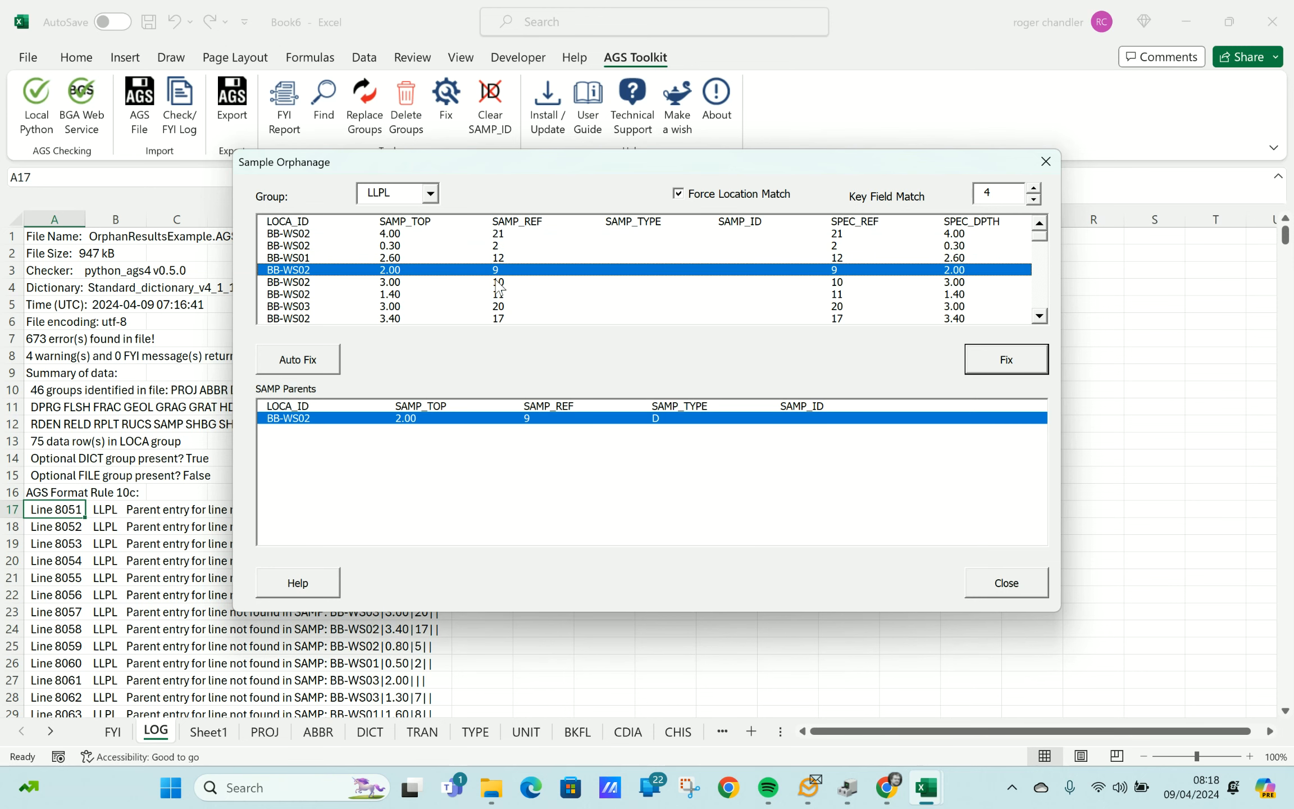
pyautogui.click(500, 283)
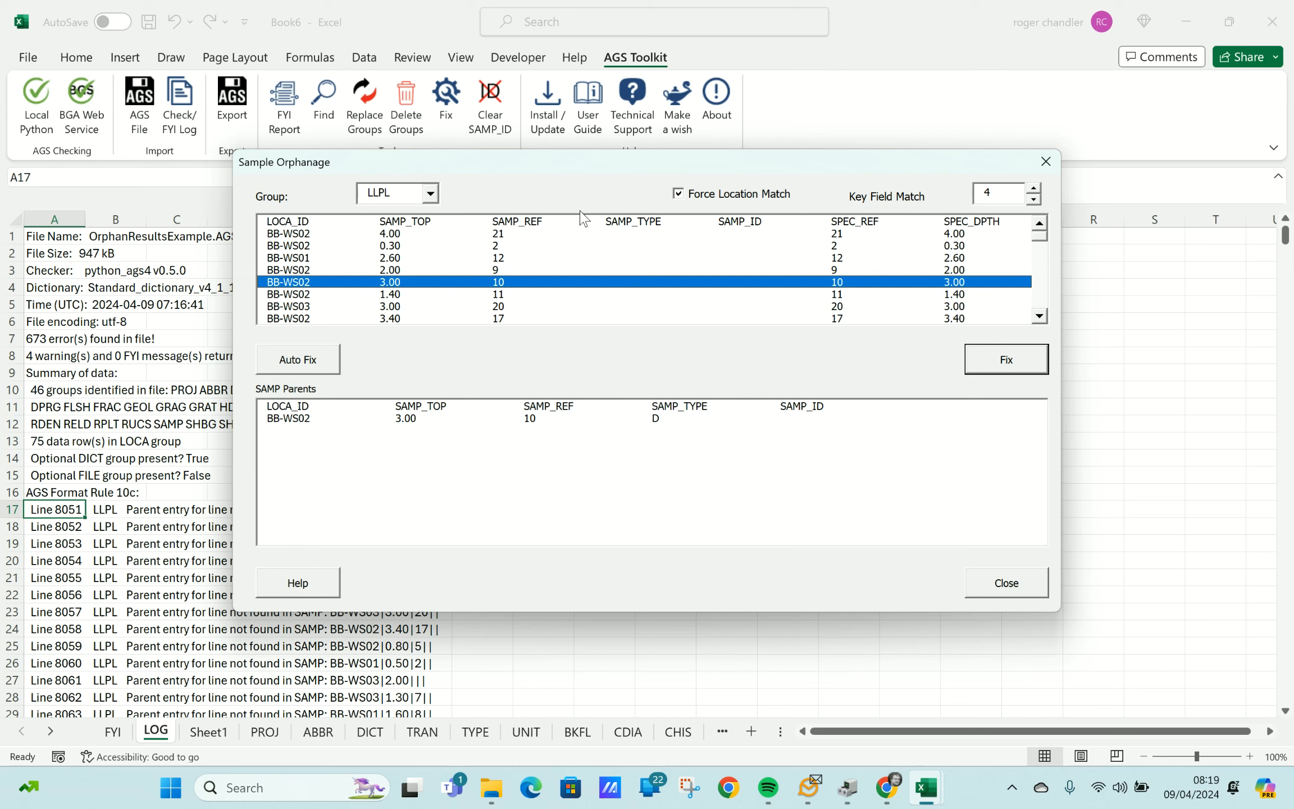
# Fix the BB-WS02 orphans at 4.00 and 0.30 individually by assigning each its matching SAMP parent
pyautogui.click(397, 235)
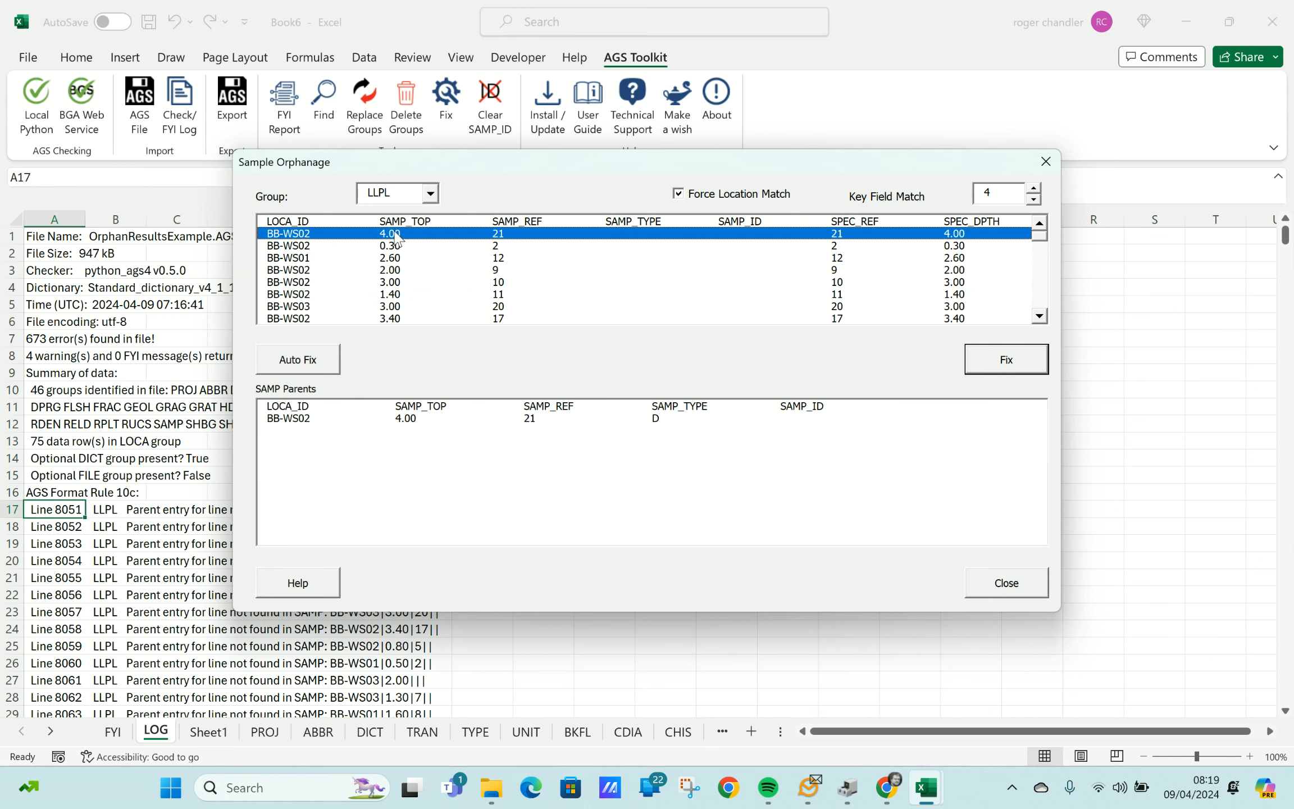
pyautogui.click(406, 421)
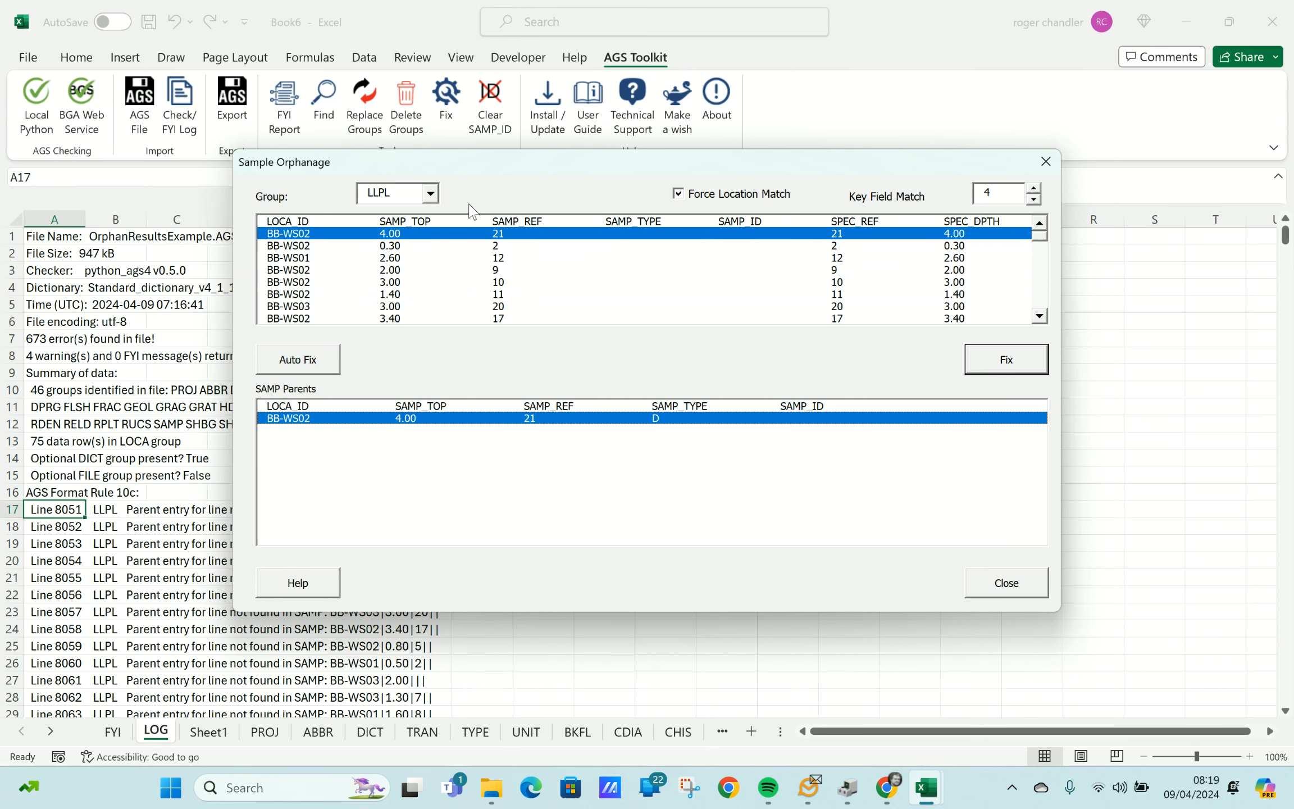
pyautogui.click(993, 363)
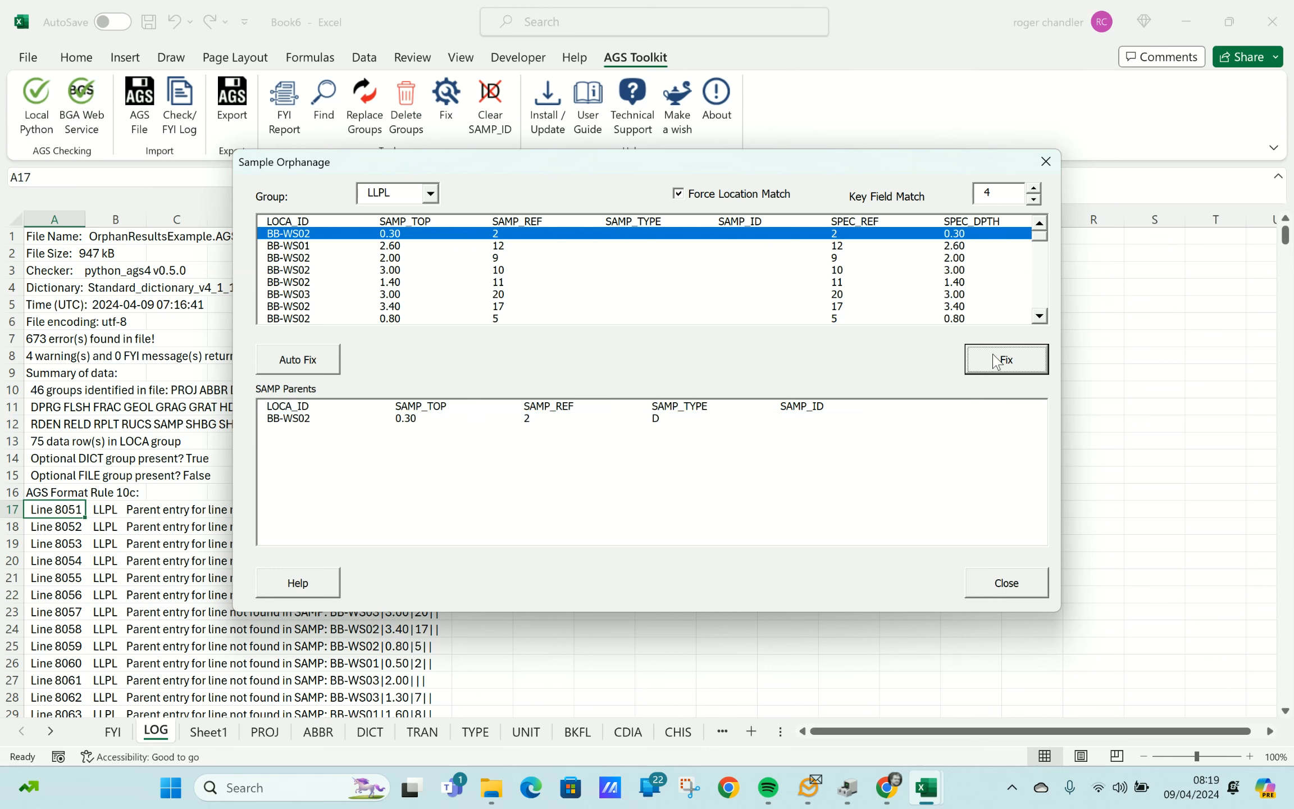
pyautogui.click(415, 422)
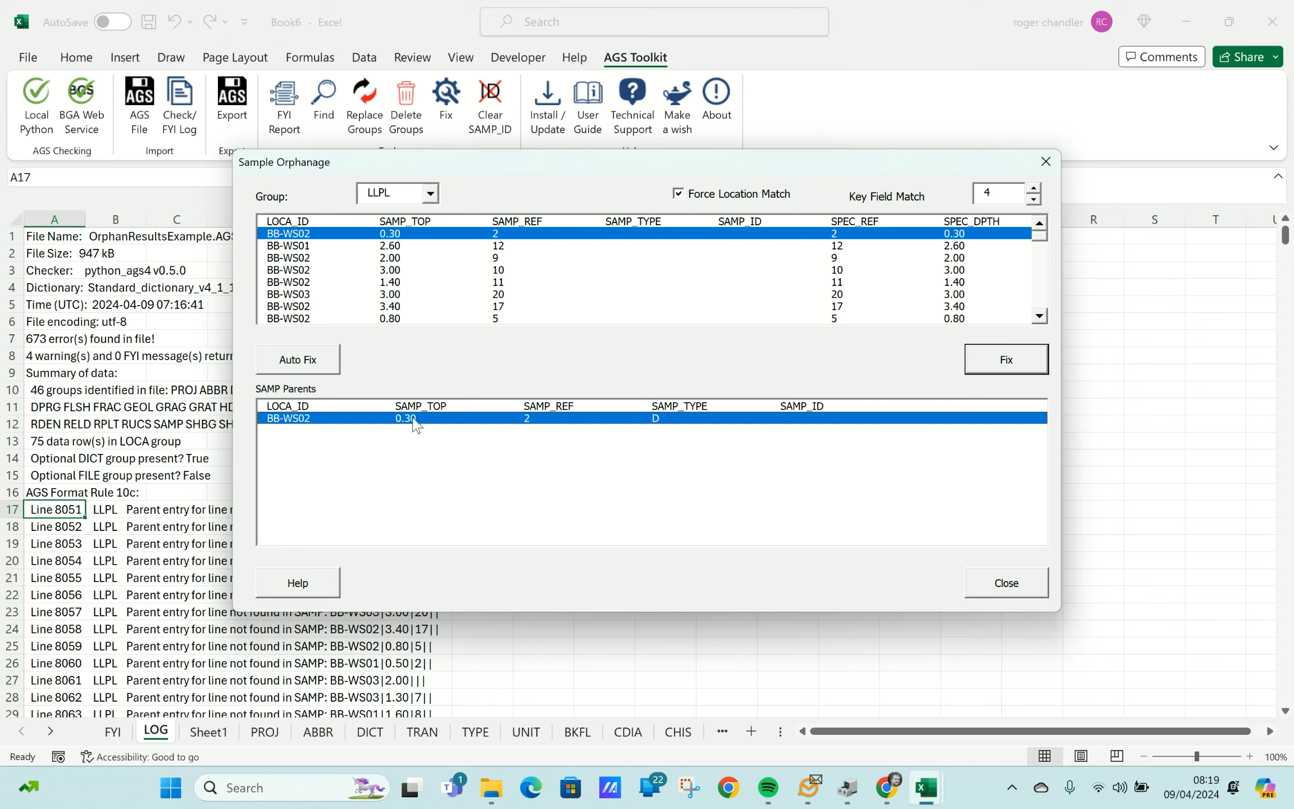
pyautogui.click(990, 368)
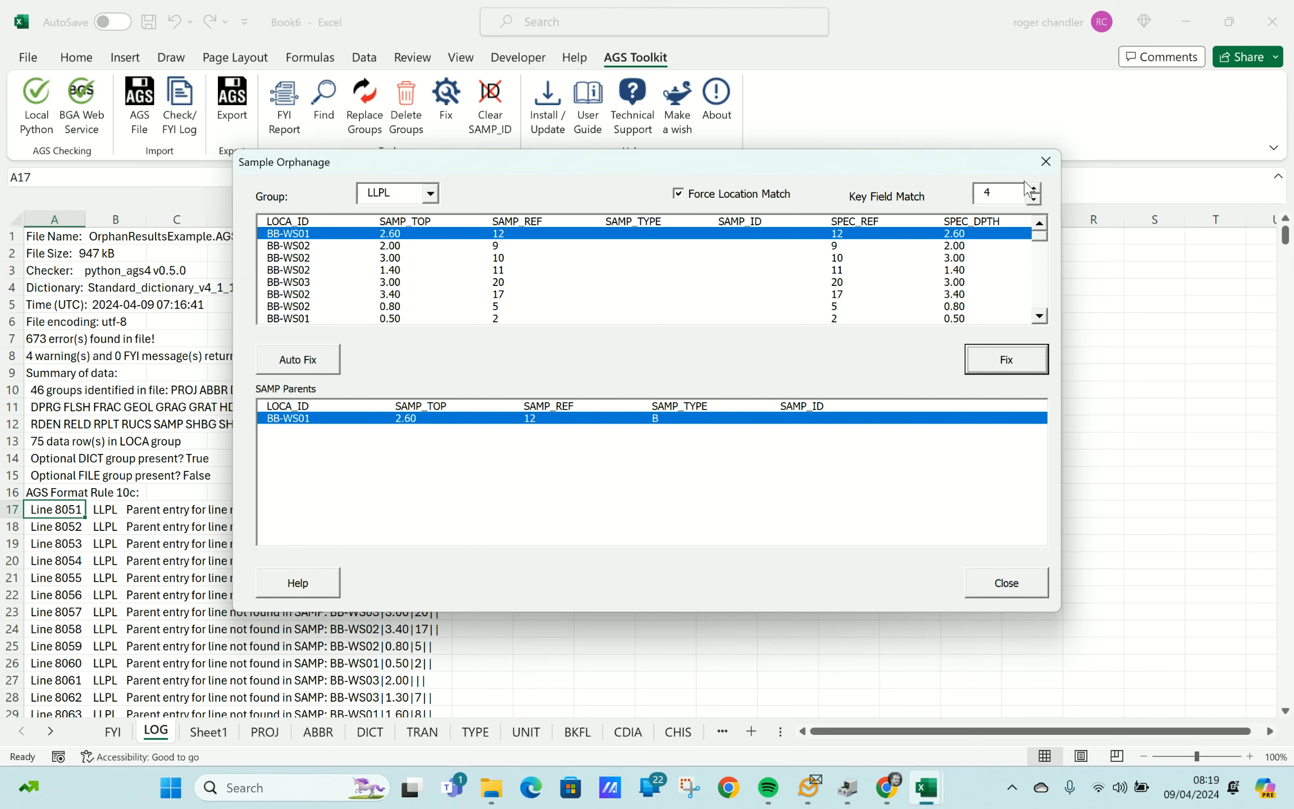
# Auto-fix the remaining LLPL orphans, and fix the leftover BB-WS03 record at 2.00 using a key field match of 3
pyautogui.click(309, 366)
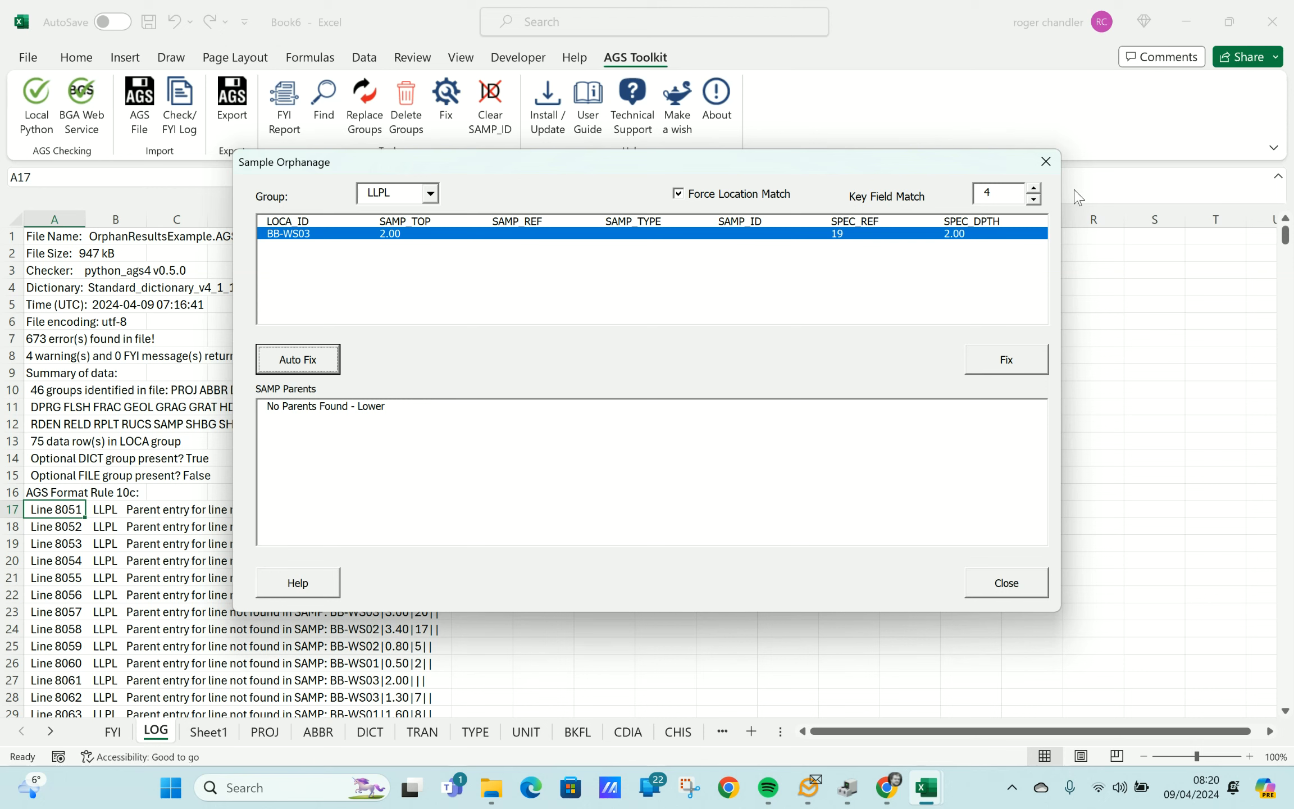
pyautogui.click(1033, 188)
pyautogui.click(1034, 199)
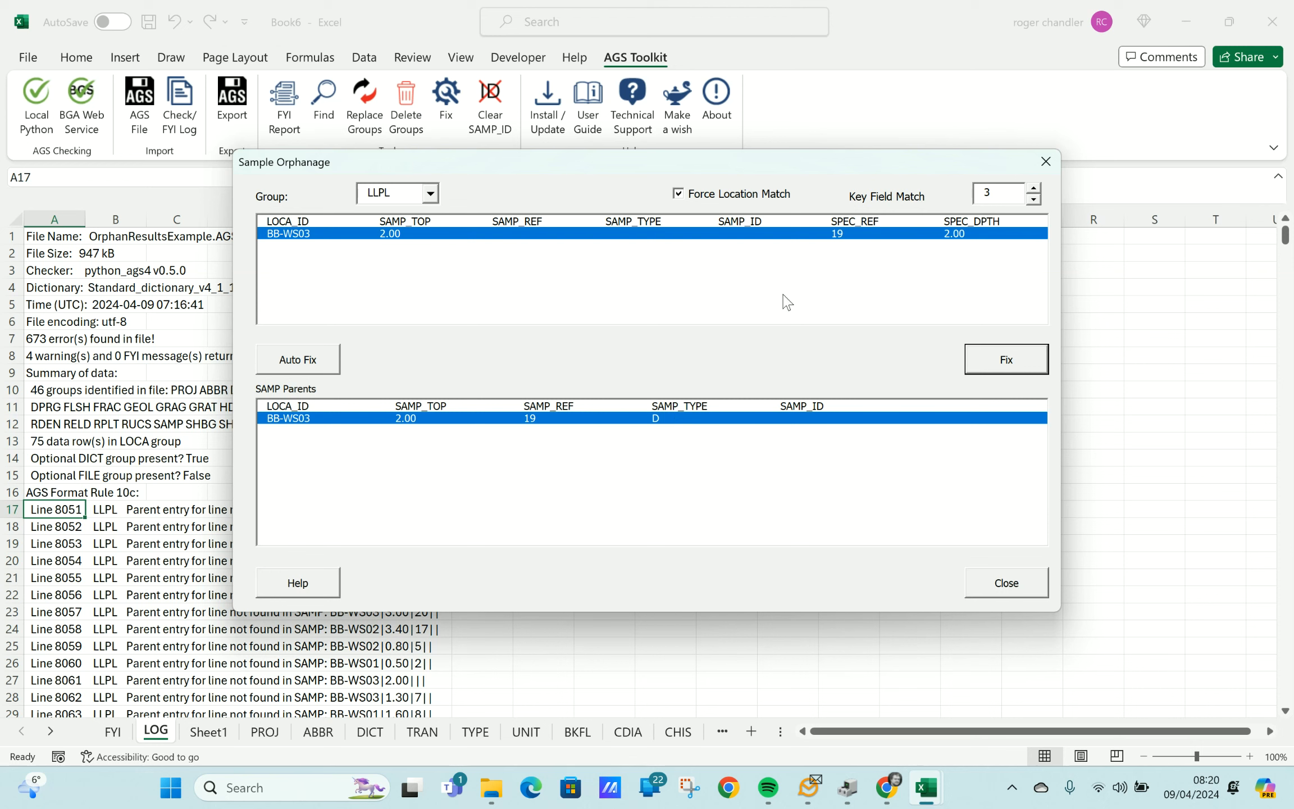
pyautogui.click(989, 361)
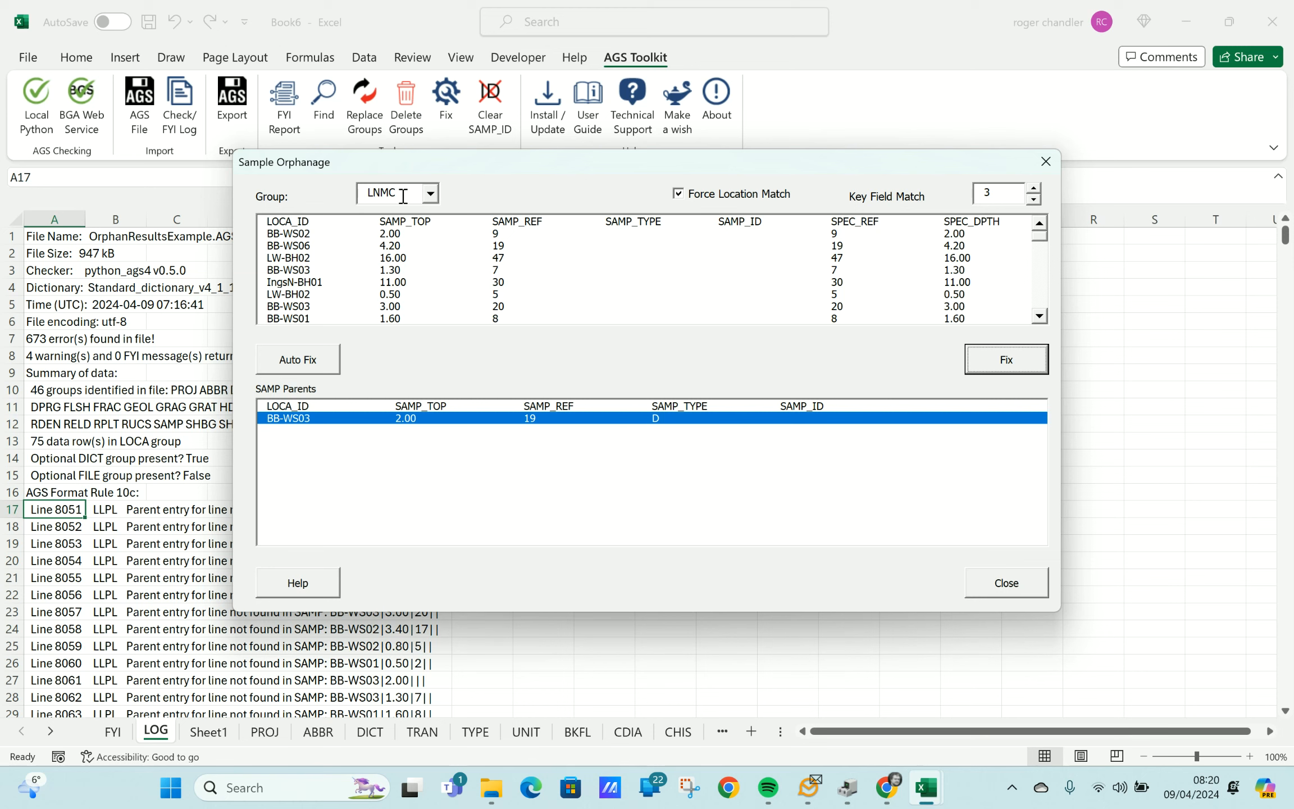
# Auto-fix the LNMC orphans at key field match 3, repeat the auto-fix at 4, and close the Sample Orphanage dialog
pyautogui.click(302, 368)
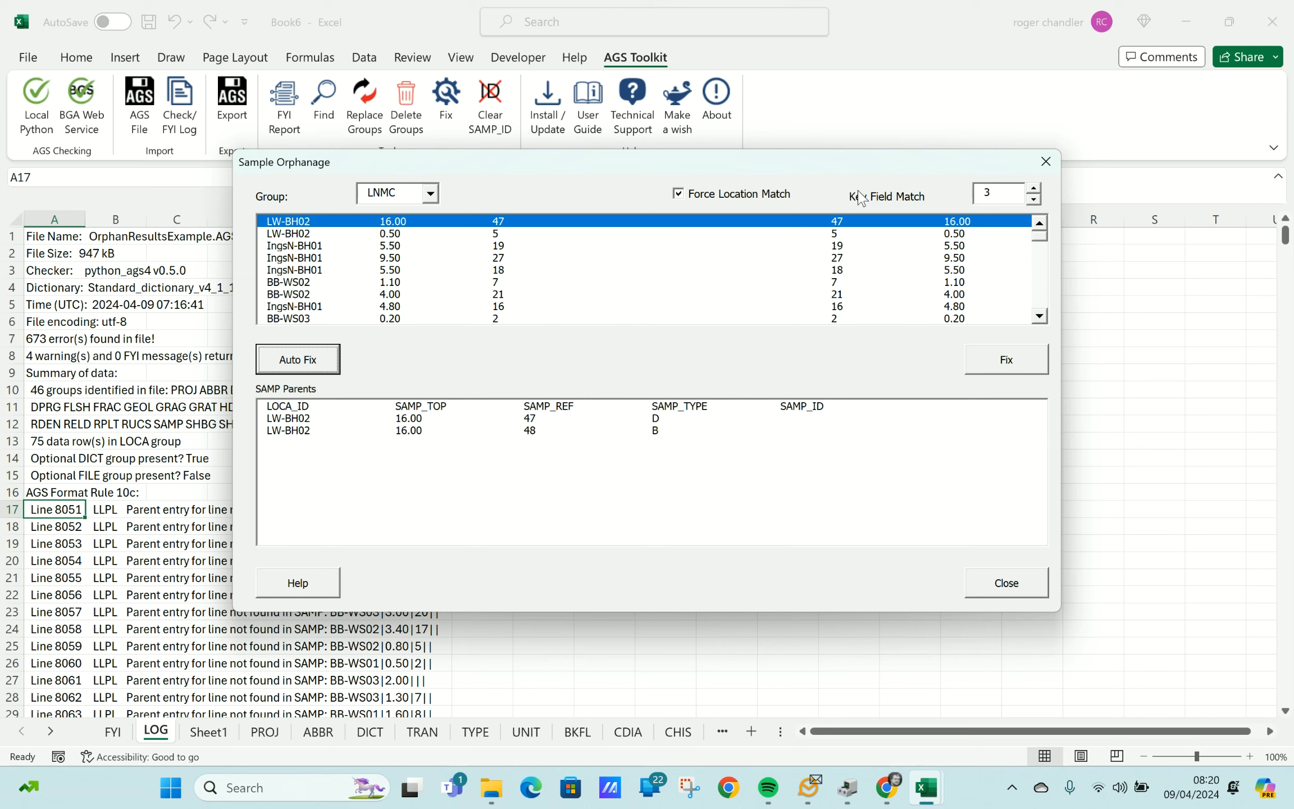
pyautogui.click(1035, 188)
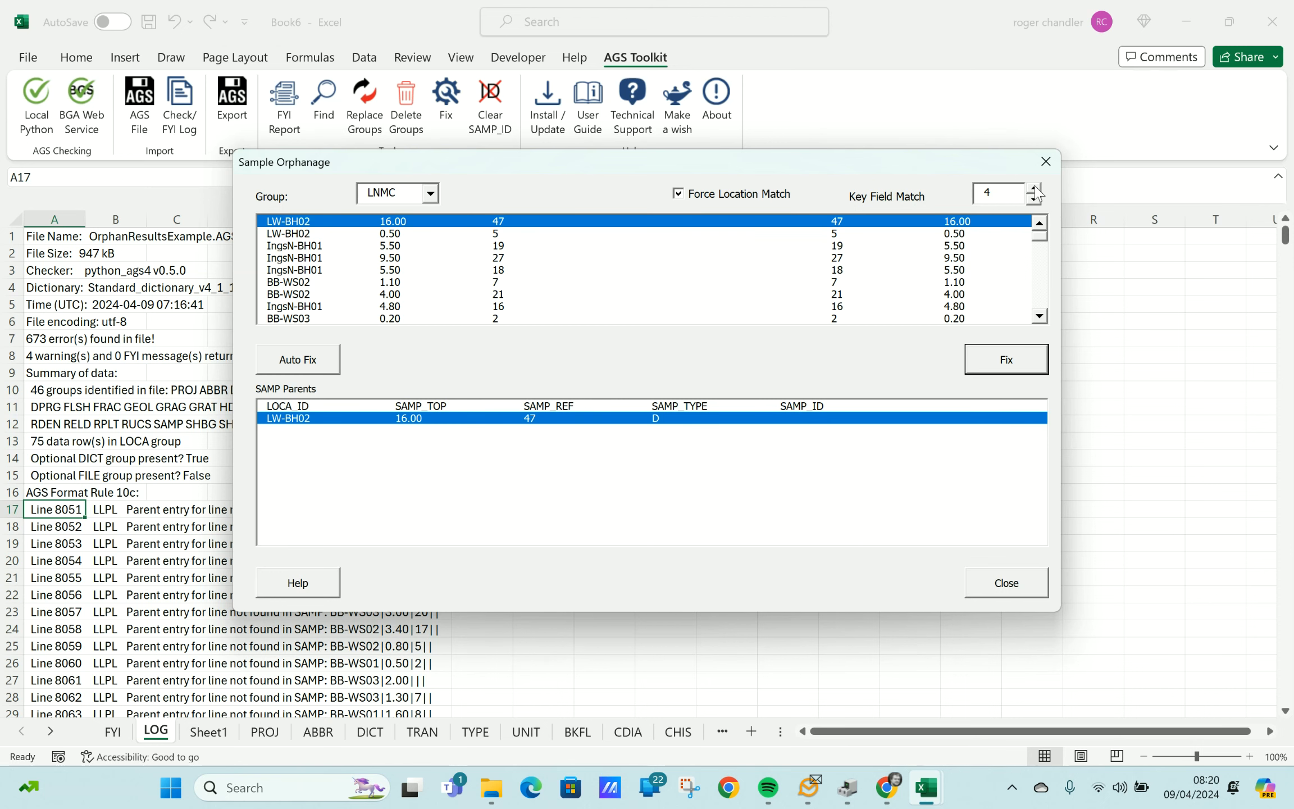
pyautogui.click(297, 362)
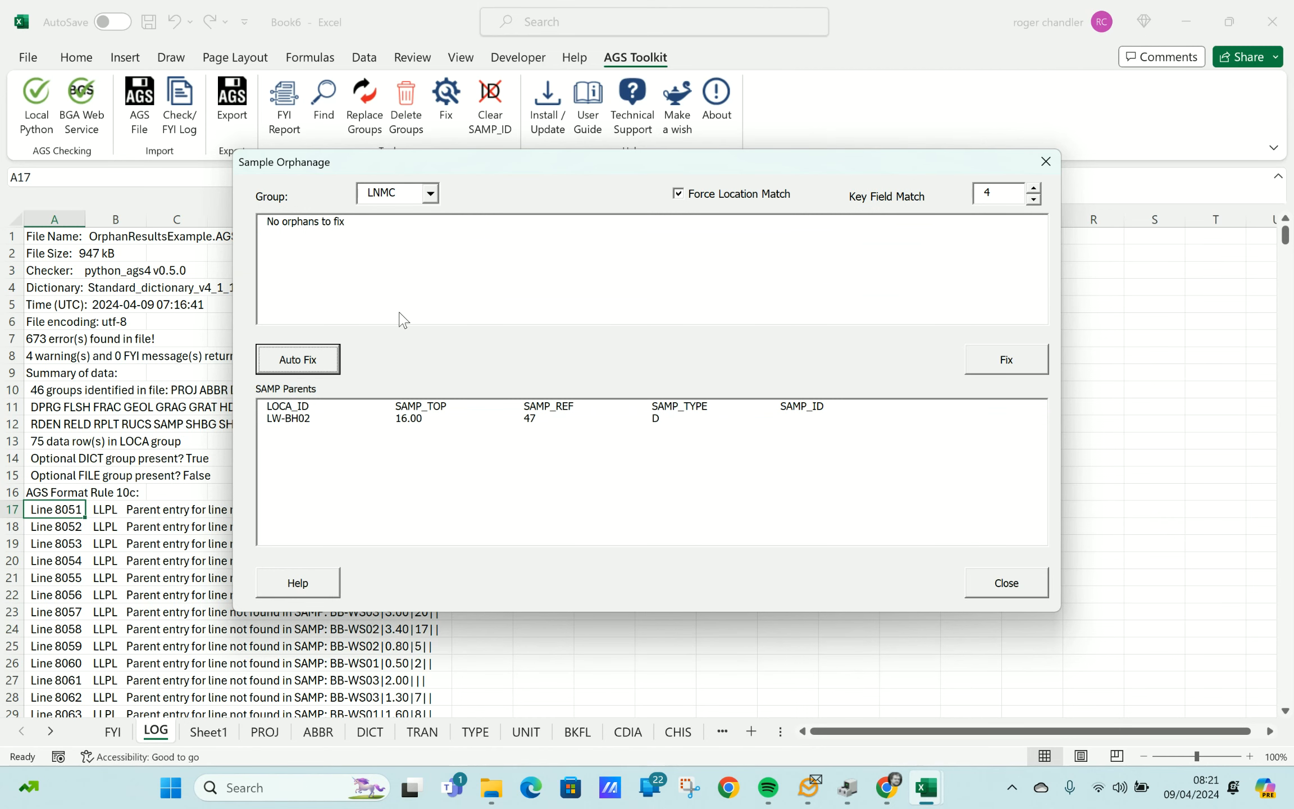
pyautogui.click(1008, 583)
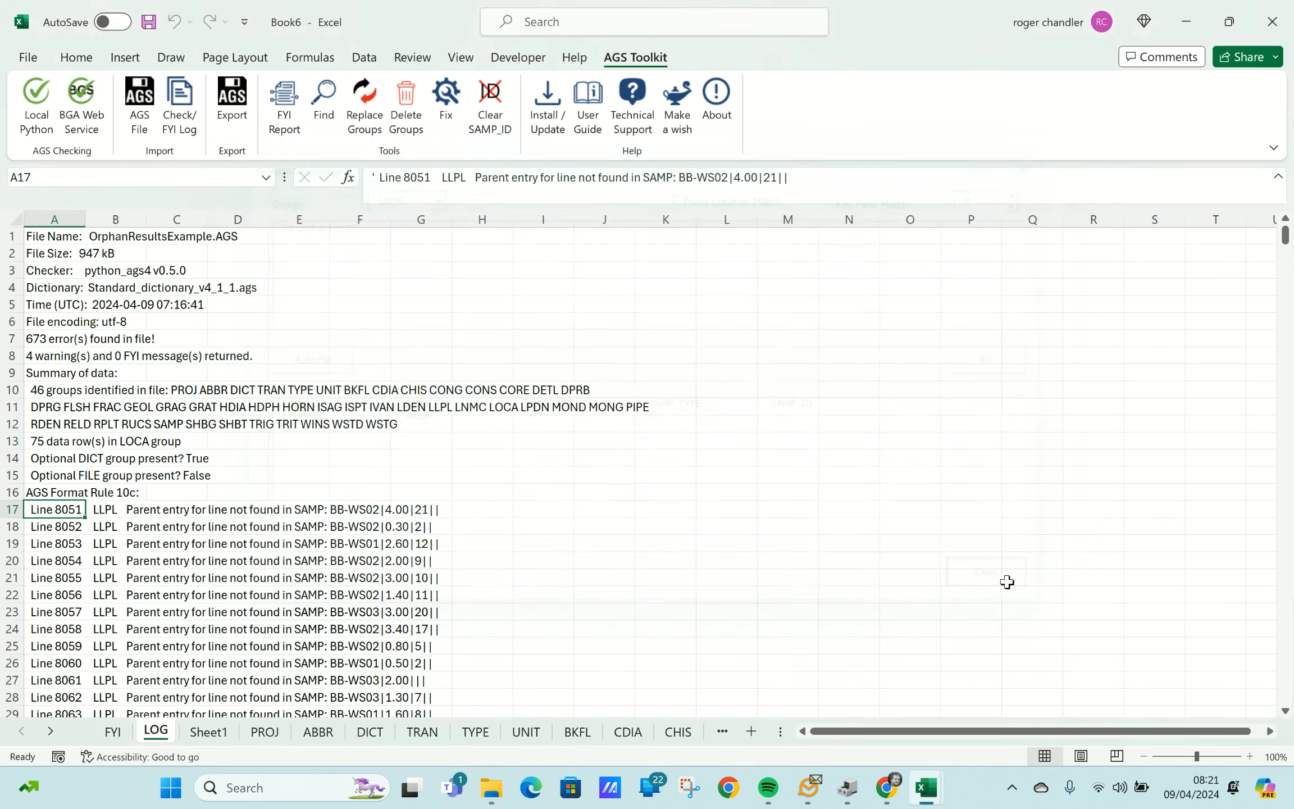
# Export the corrected data over OrphanResultsExample fixed.AGS and run the error check on the exported file
pyautogui.click(232, 97)
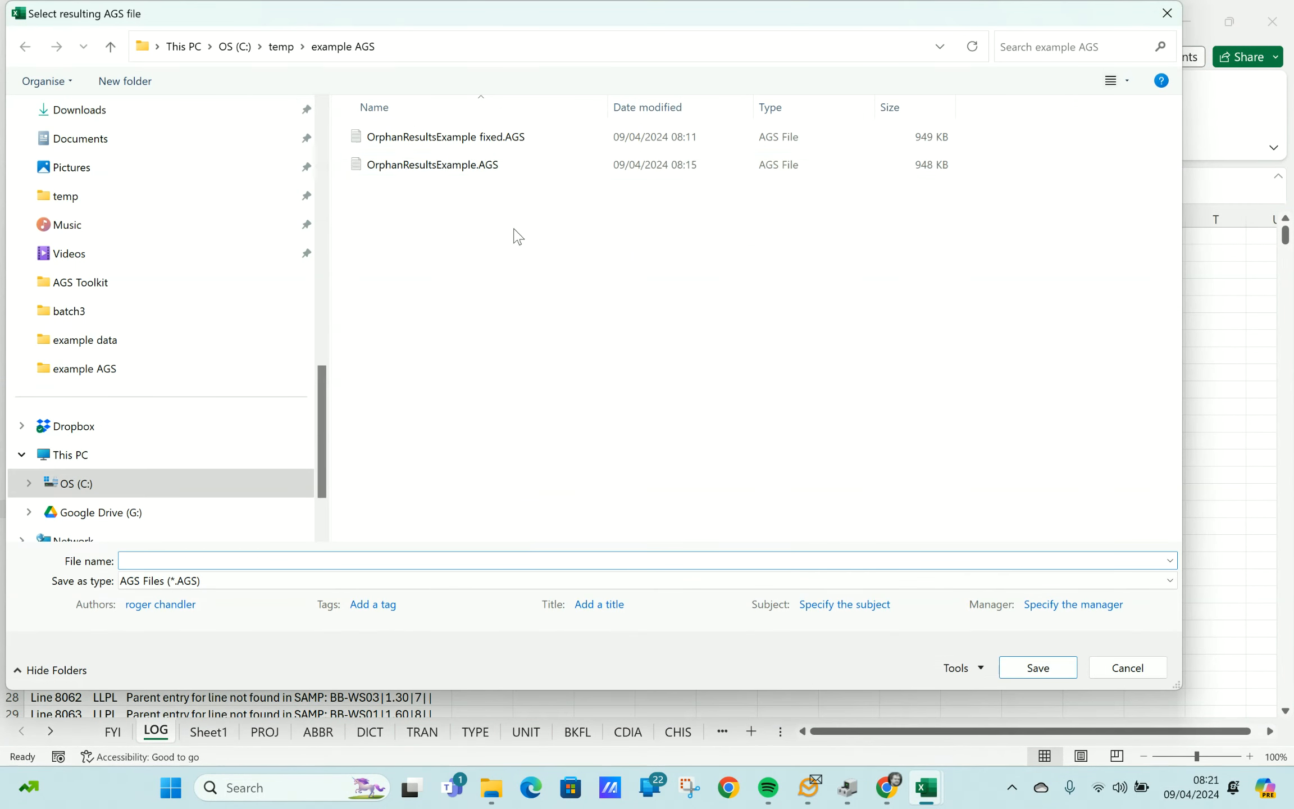
pyautogui.click(495, 140)
pyautogui.click(1038, 668)
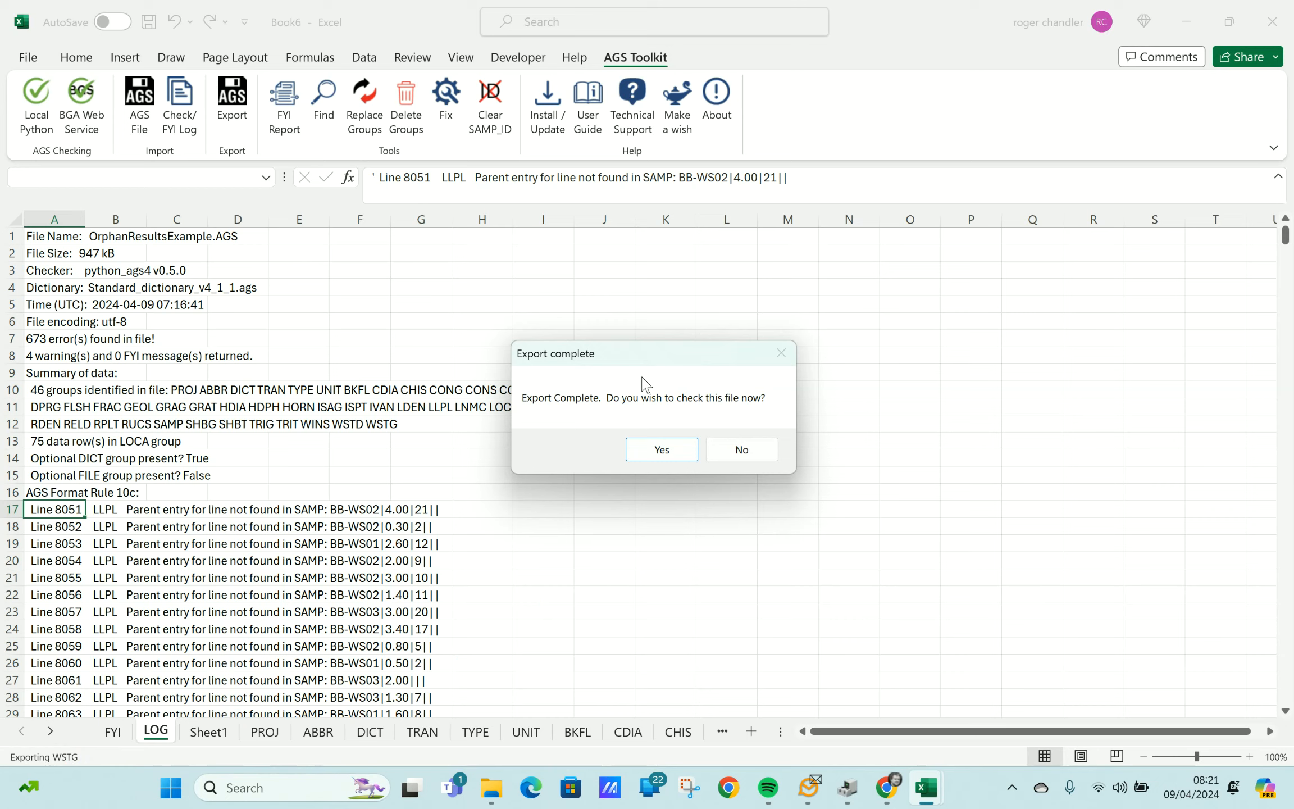
pyautogui.click(662, 449)
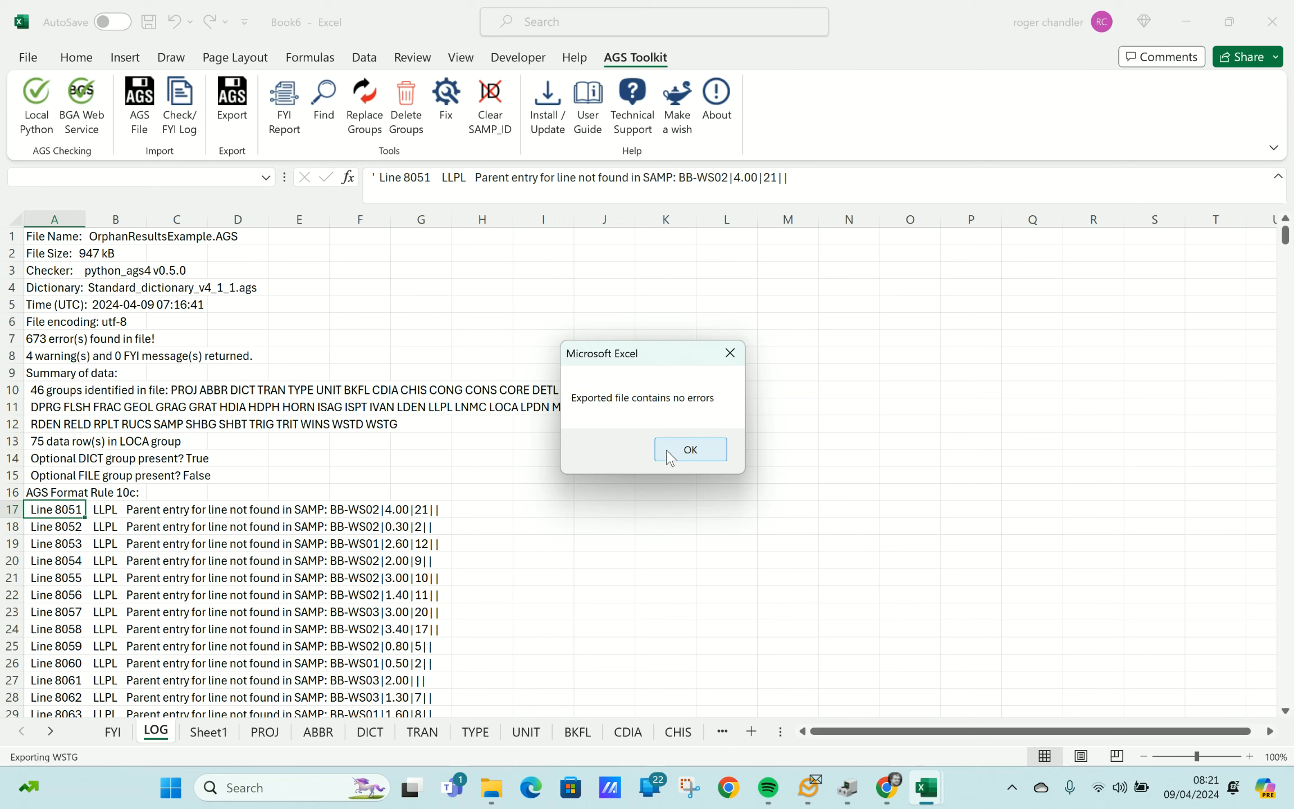
pyautogui.click(669, 457)
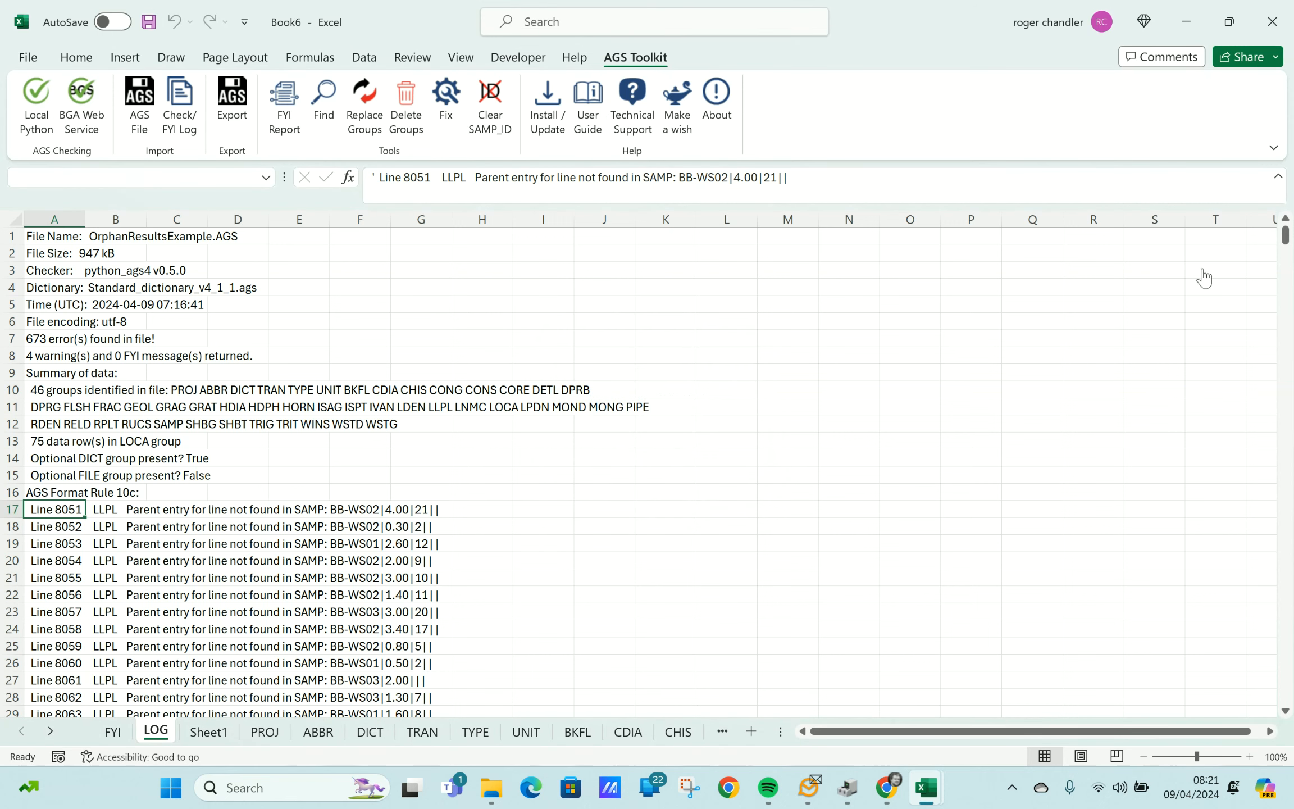